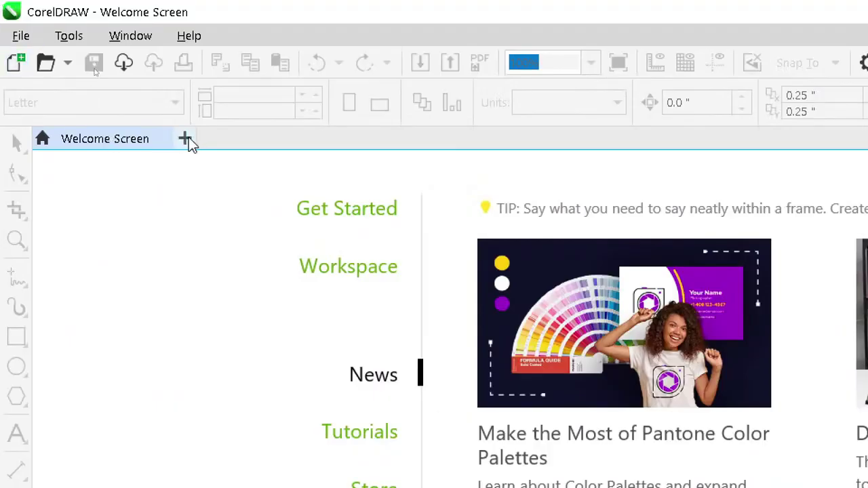
Start a new document named Introduction with the CorelDRAW default preset and single page view
left_click(187, 138)
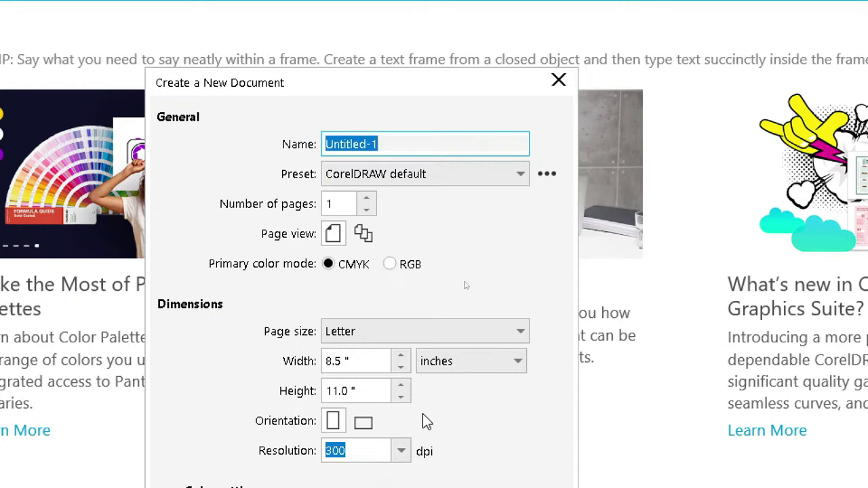
key("BackSpace")
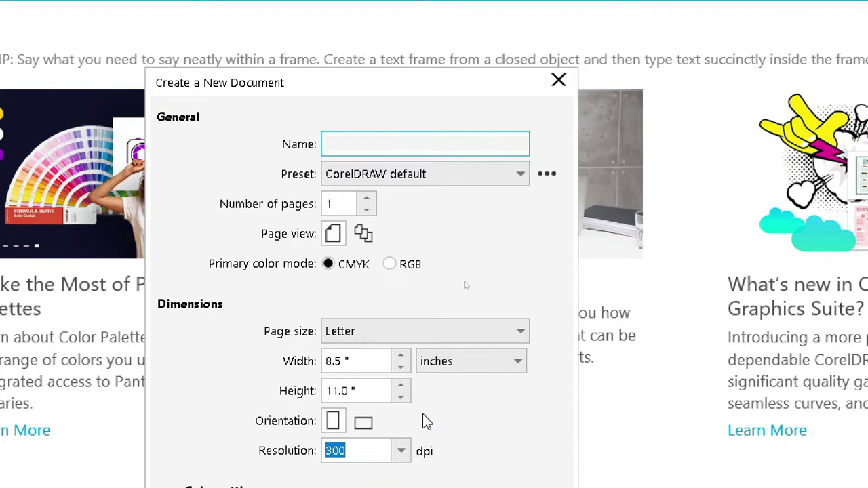
type("Introduction")
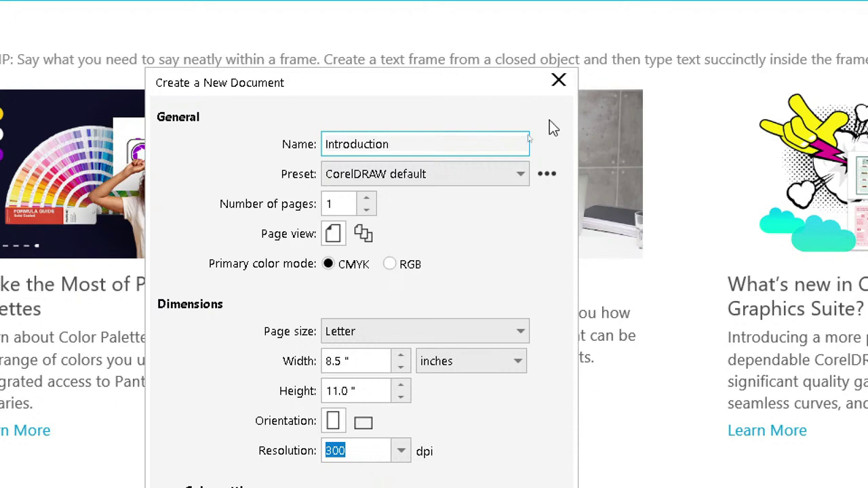
left_click(469, 173)
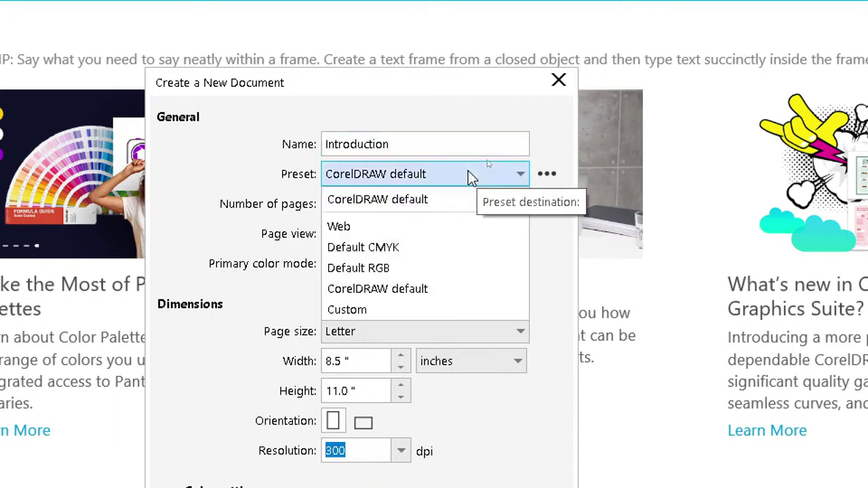
left_click(390, 201)
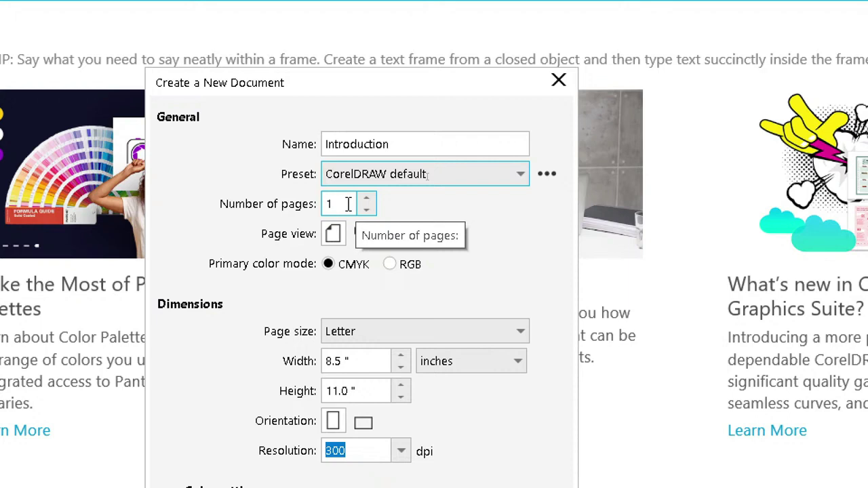
left_click(342, 236)
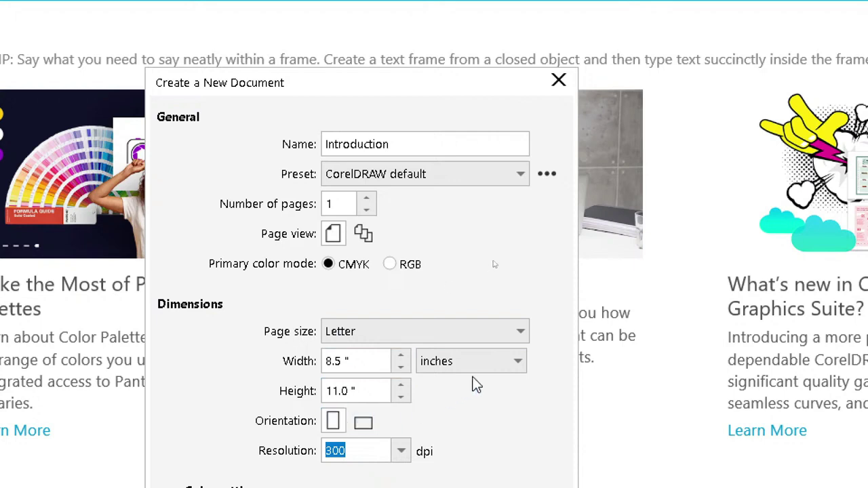
Set the new document's page size to A4, its units to inches and its orientation to landscape
left_click(484, 329)
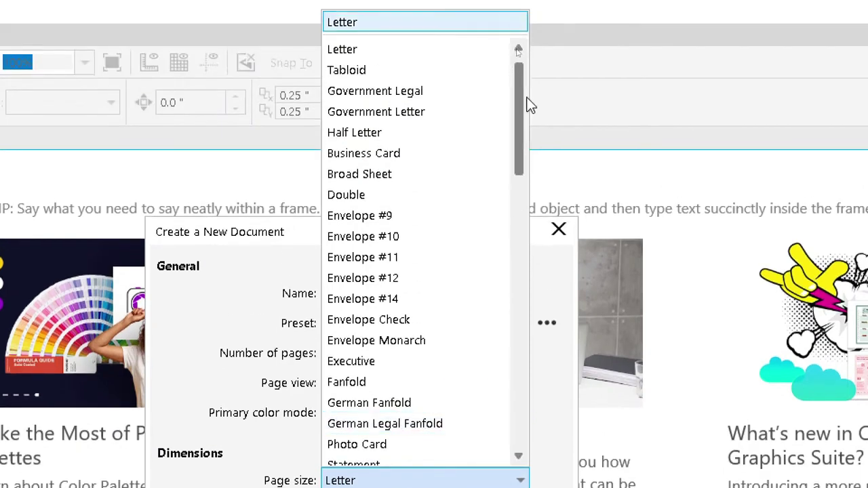
left_click_drag(522, 109, 535, 280)
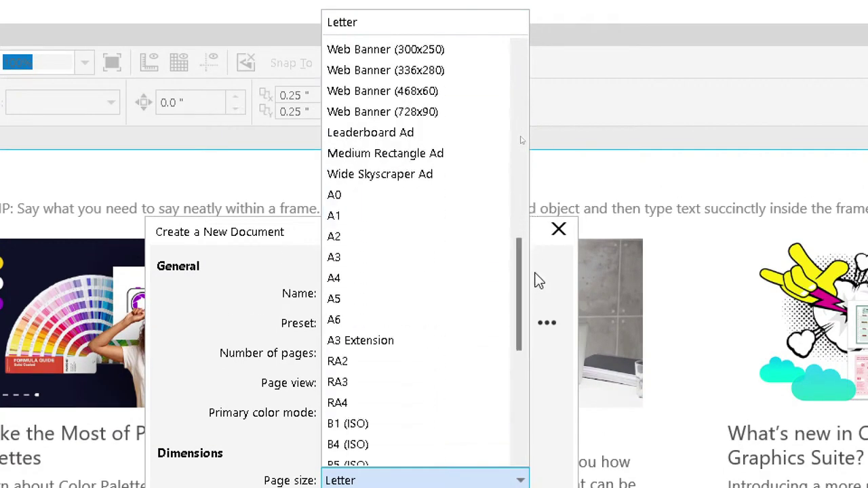
left_click(334, 279)
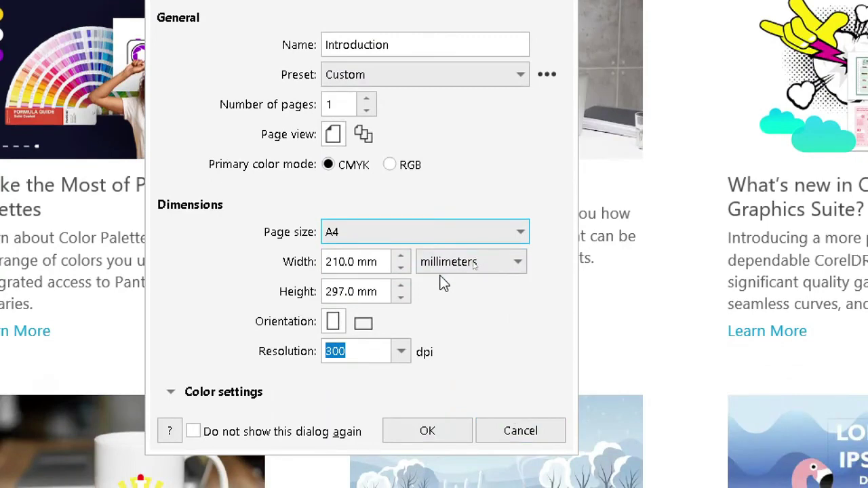
left_click(451, 262)
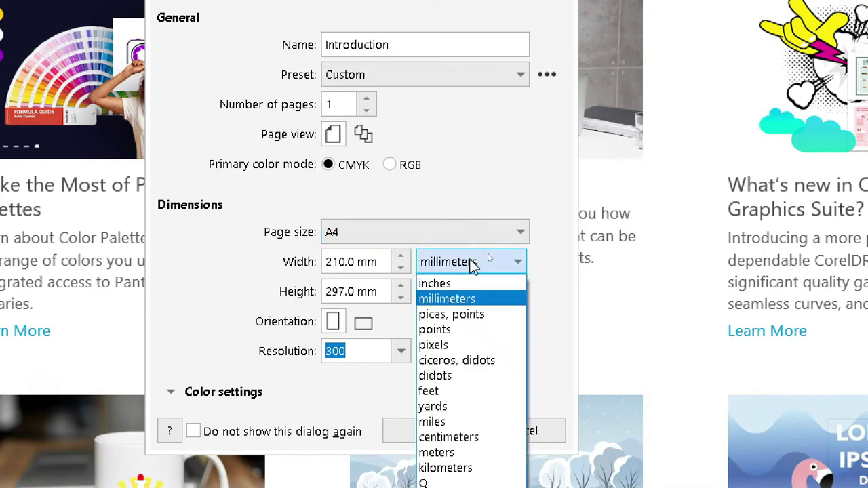
left_click(449, 284)
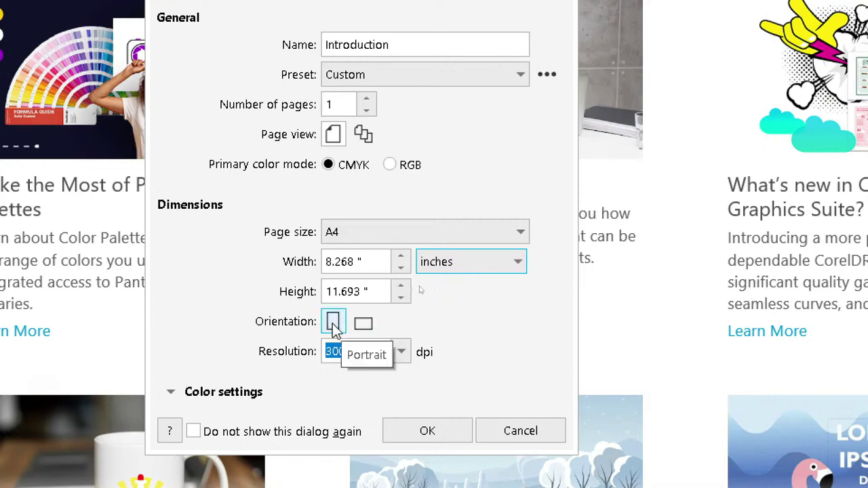
left_click(362, 326)
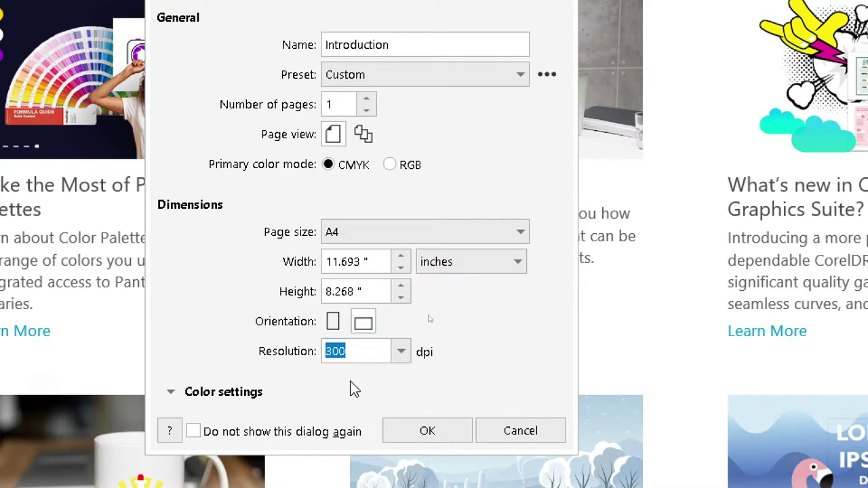
Keep the resolution at 300 dpi, review the color settings and create the document
left_click(402, 352)
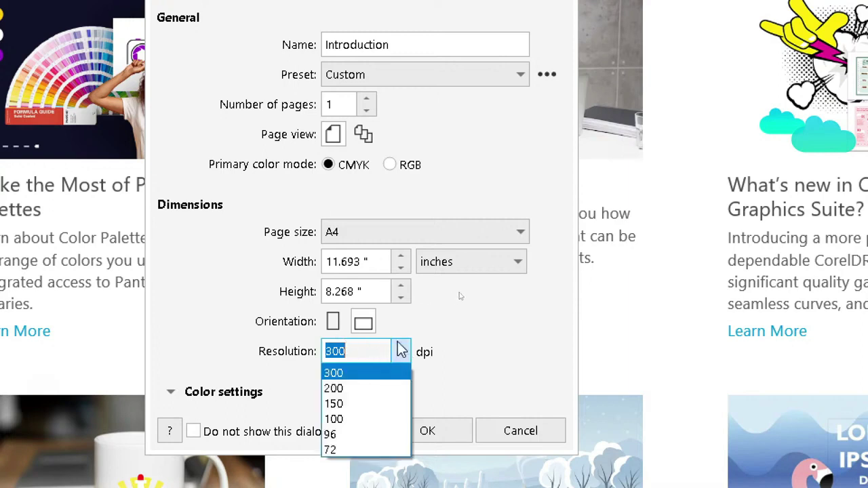
left_click(454, 334)
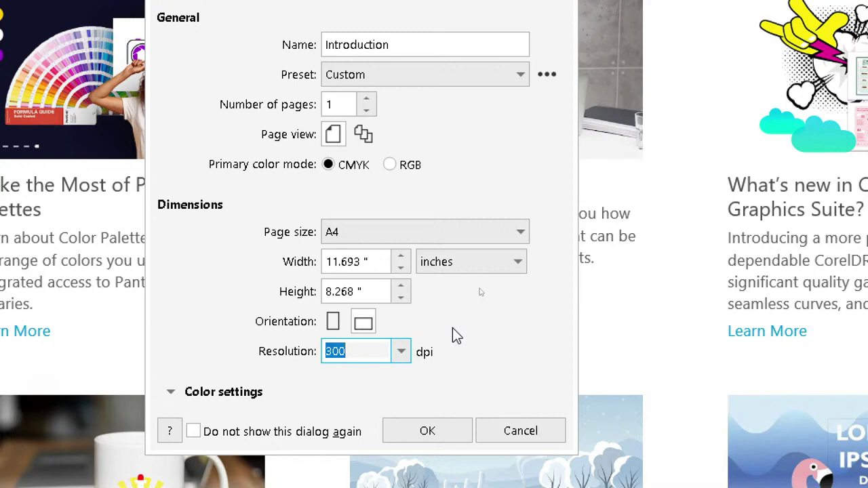
left_click(196, 395)
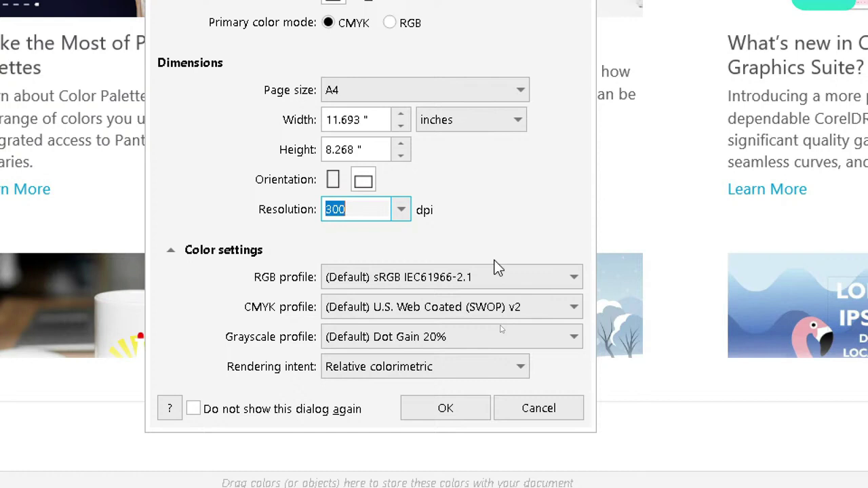
left_click(173, 253)
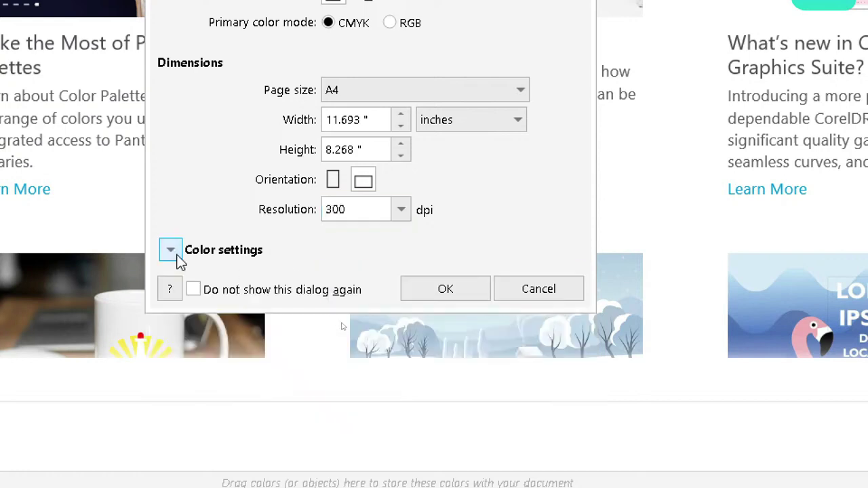
left_click(463, 292)
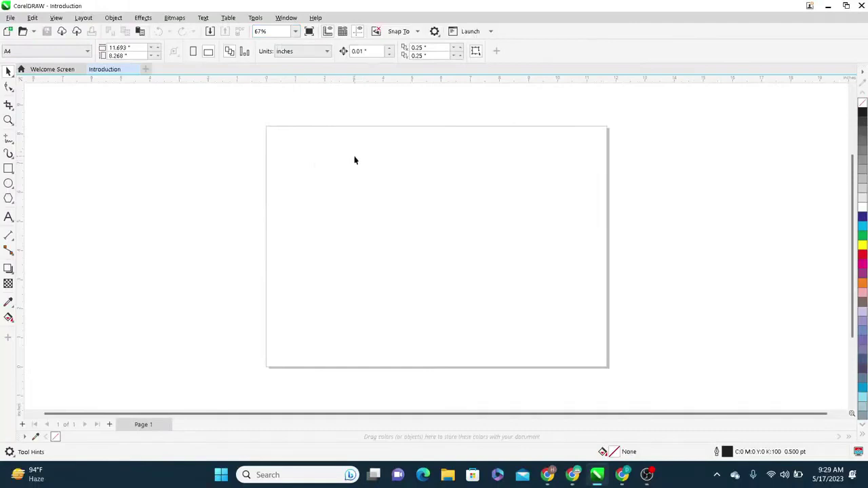
Try the page at 100% zoom and set the zoom level to 75%
left_click(294, 32)
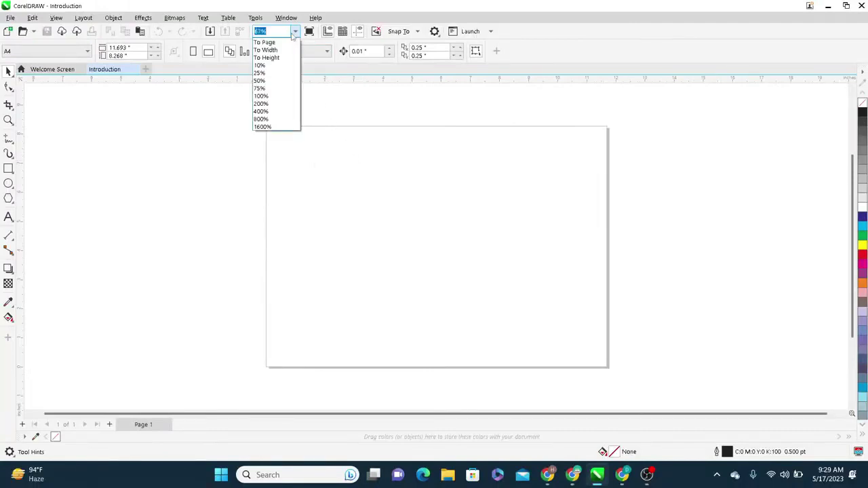
left_click(272, 97)
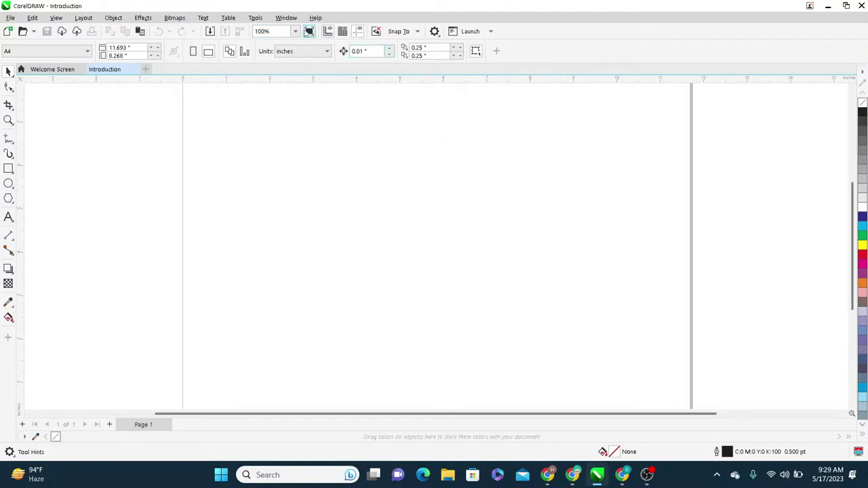
left_click(296, 32)
left_click(269, 89)
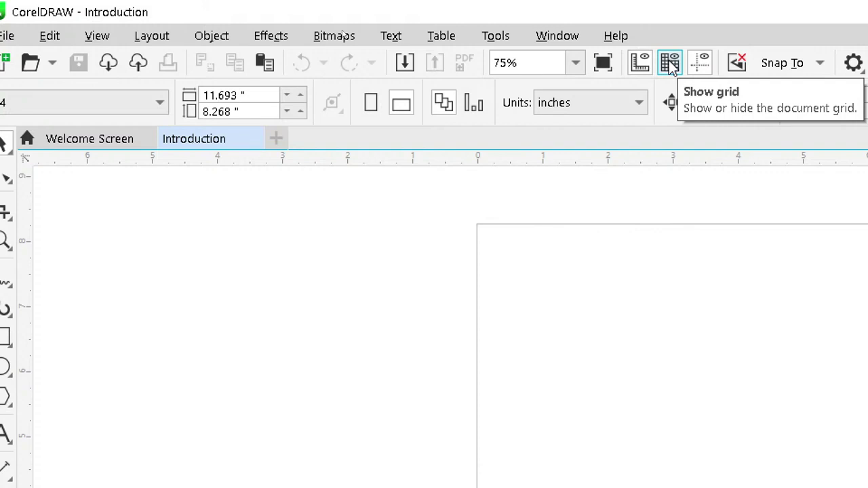
Show the document grid and hide it again
left_click(670, 65)
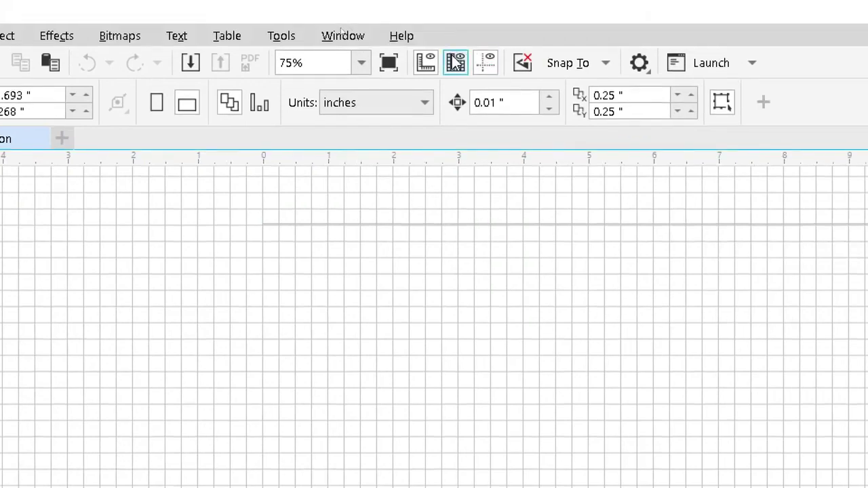
left_click(455, 17)
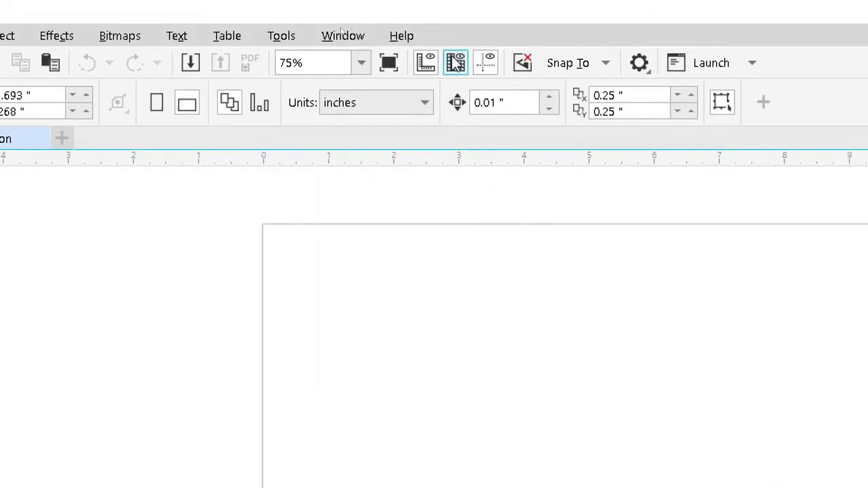
left_click(485, 73)
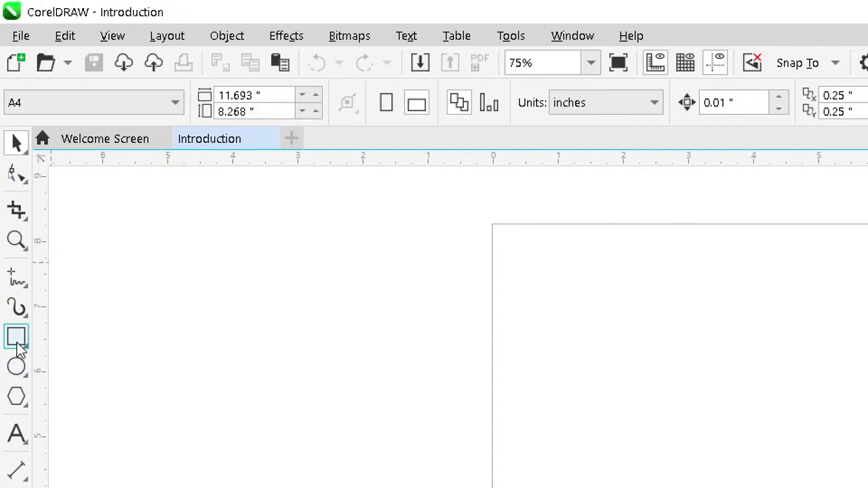
Draw a rectangle about 2.15 by 1.64 inches in the upper-left part of the page and nudge it 0.08 inches to the right
key("F6")
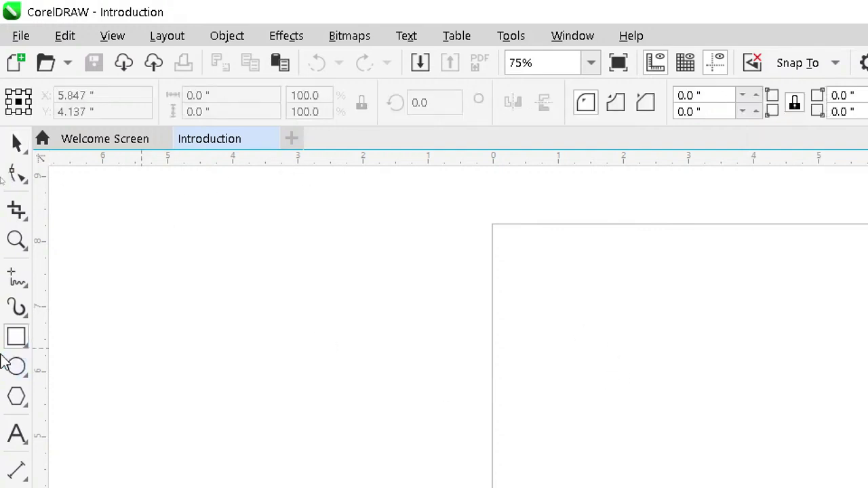
left_click_drag(596, 341, 736, 421)
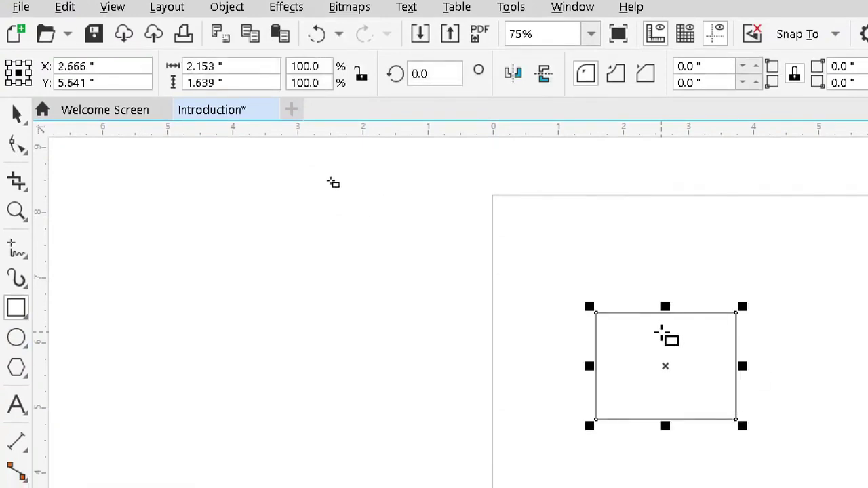
key("ctrl+Right")
key("ctrl+Right")
key("ctrl+Right")
key("ctrl+Right")
key("ctrl+Right")
key("ctrl+Right")
key("ctrl+Right")
key("ctrl+Right")
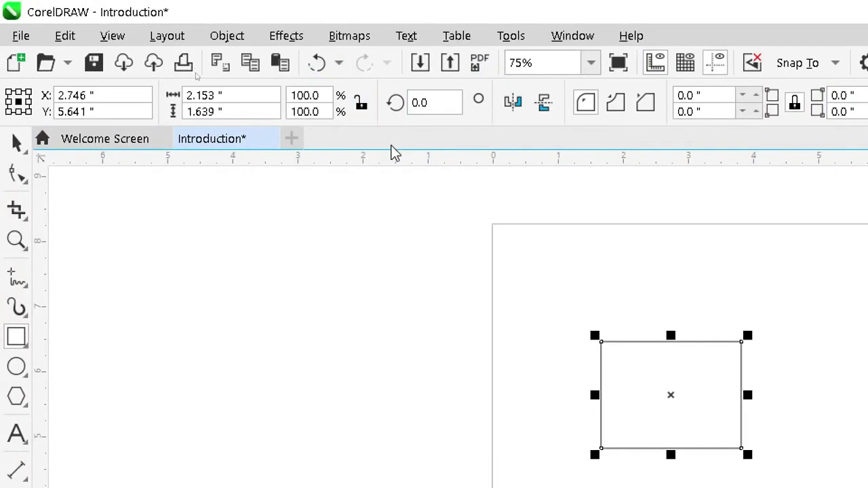
Switch to the Pick tool and deselect the rectangle to get the document's page settings
left_click(16, 143)
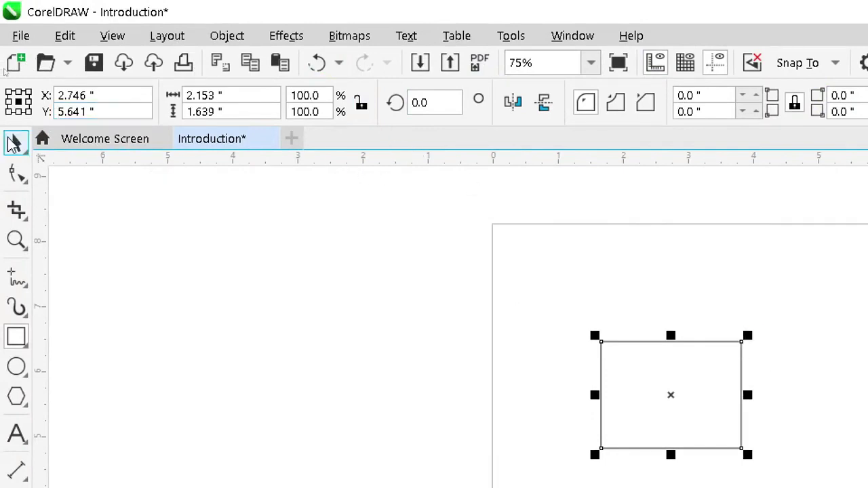
left_click(547, 311)
left_click(706, 405)
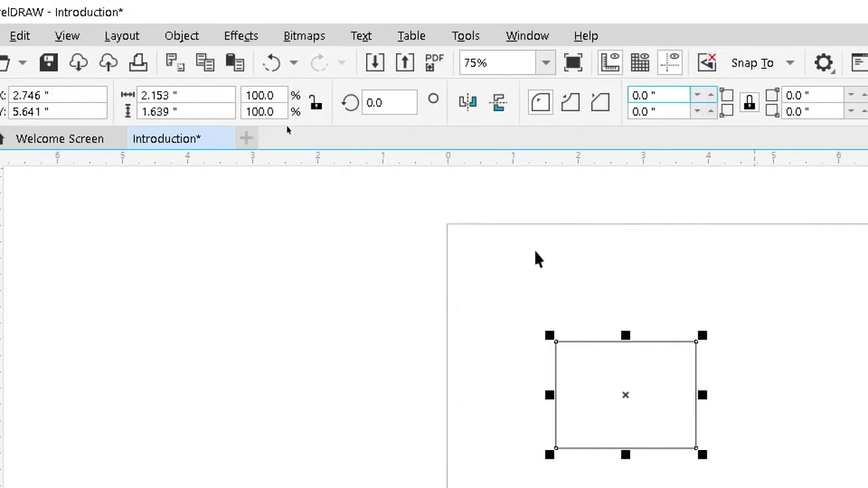
left_click(522, 264)
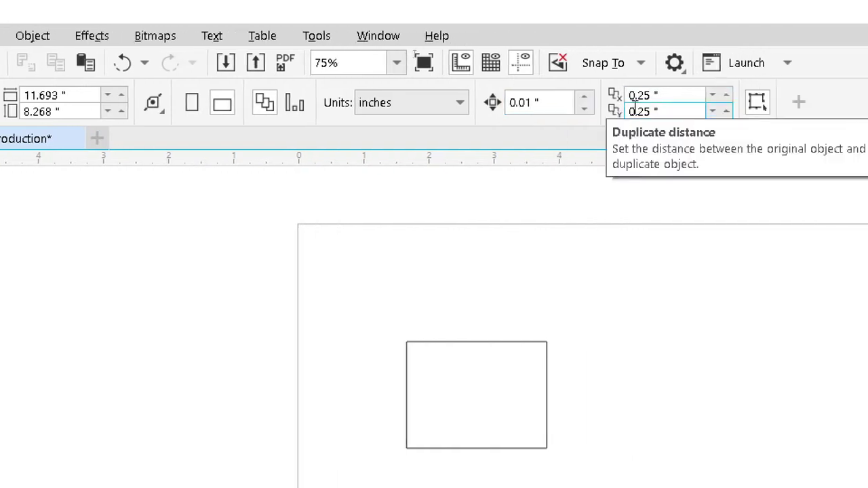
Set both the vertical and the horizontal duplicate distance to 1 inch
left_click(649, 95)
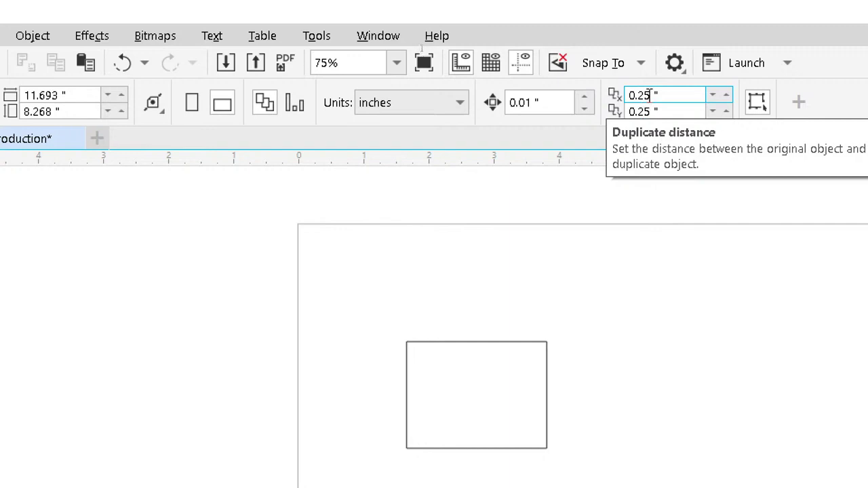
left_click(662, 112)
key("BackSpace")
key("BackSpace")
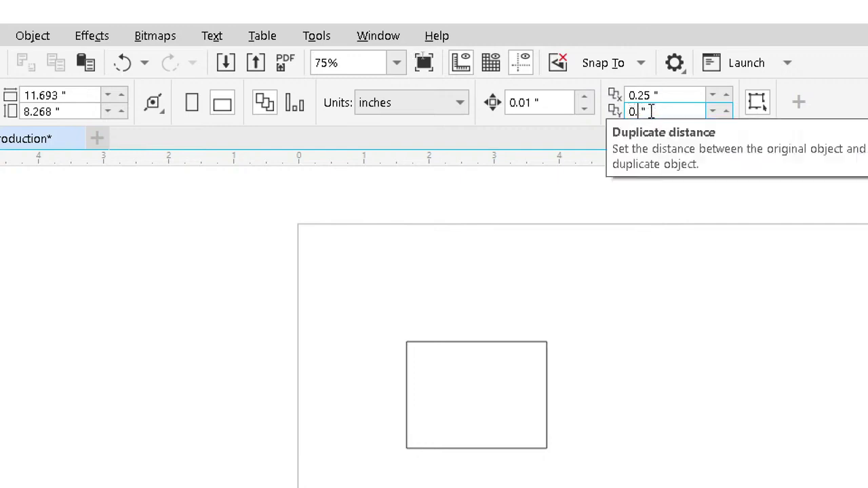
key("BackSpace")
key("BackSpace")
type("1")
key("Return")
left_click(682, 95)
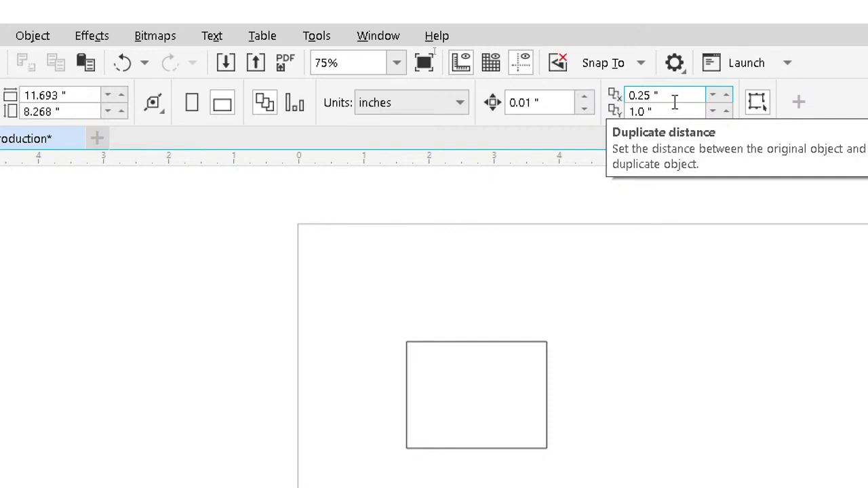
left_click_drag(668, 94, 583, 89)
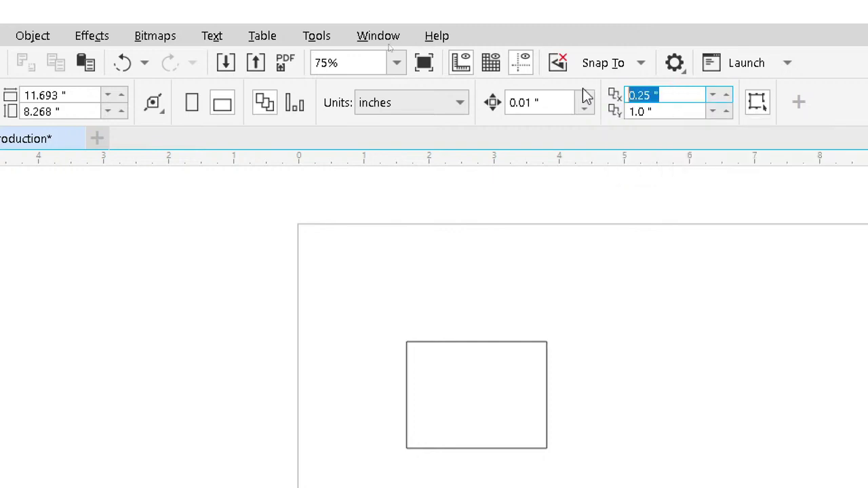
type("1")
key("Return")
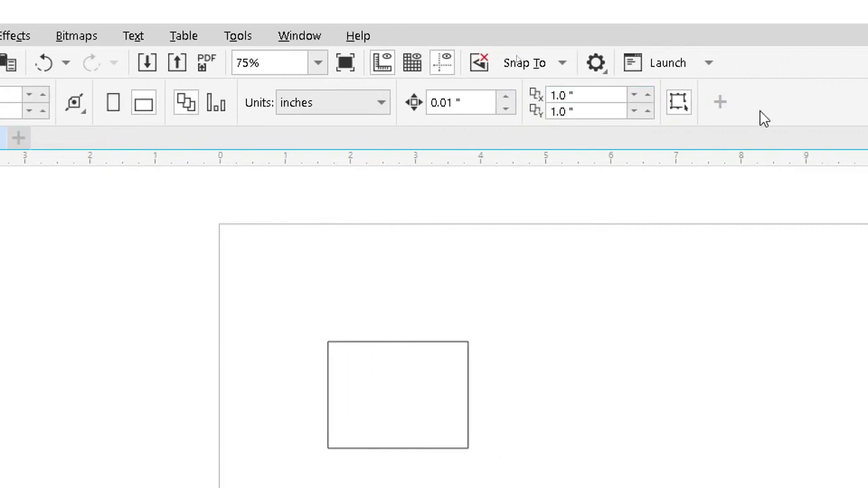
Duplicate the rectangle three times using the current 1-inch duplicate distances
left_click(345, 370)
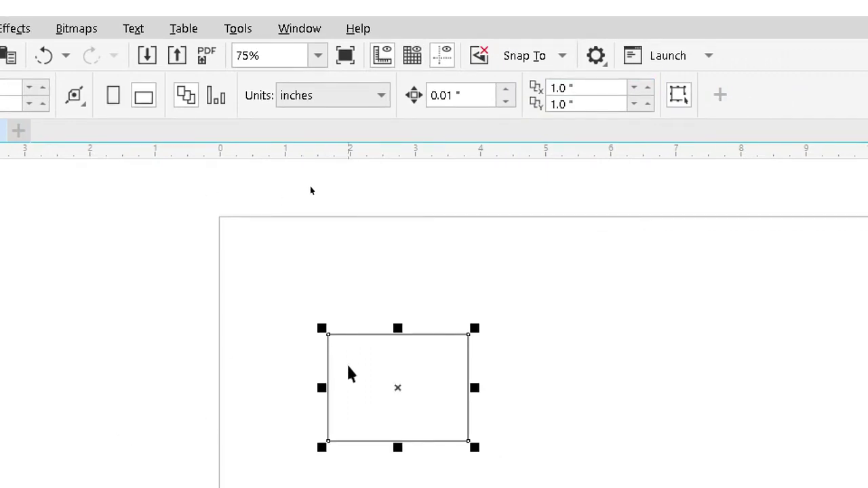
key("ctrl+d")
key("ctrl+d")
key("ctrl+d")
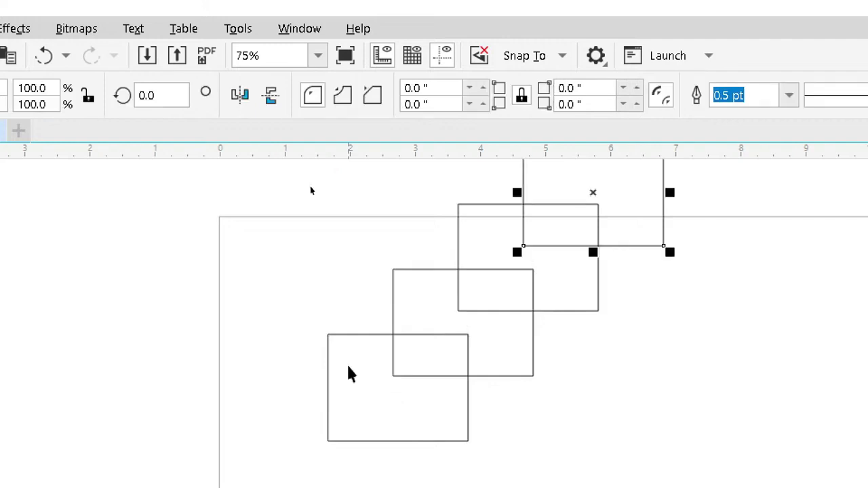
Undo the three diagonally offset duplicates and deselect the remaining rectangle
key("ctrl+z")
key("ctrl+z")
key("ctrl+z")
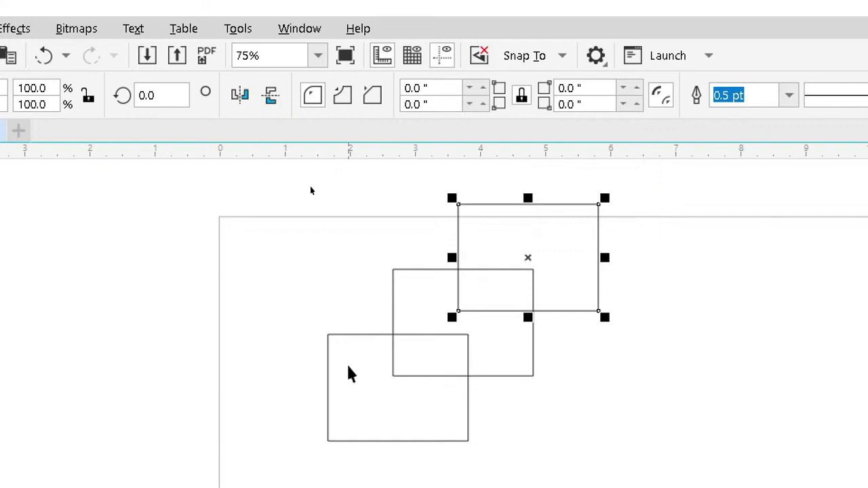
left_click(658, 355)
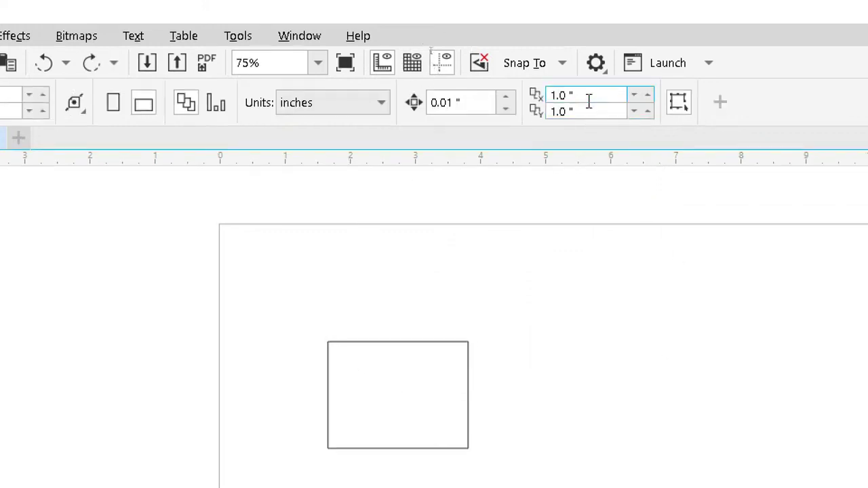
Set both the horizontal and the vertical duplicate distance to 0.25 inch
double_click(588, 100)
type("0")
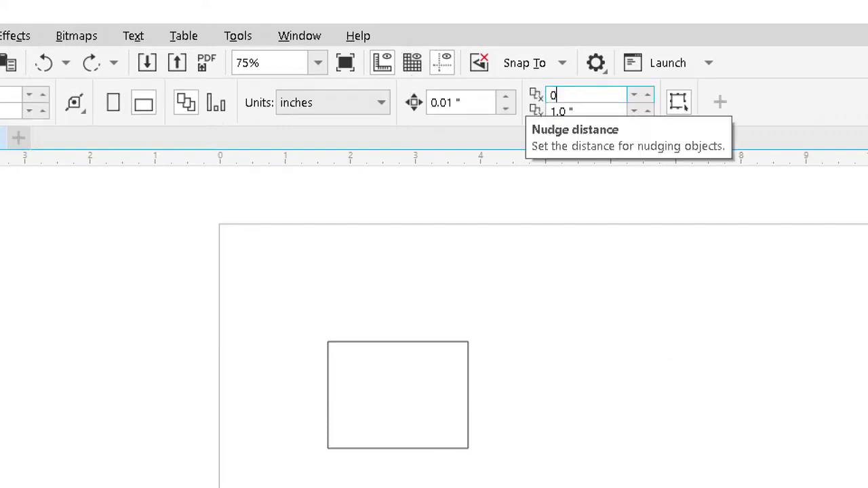
type(".25")
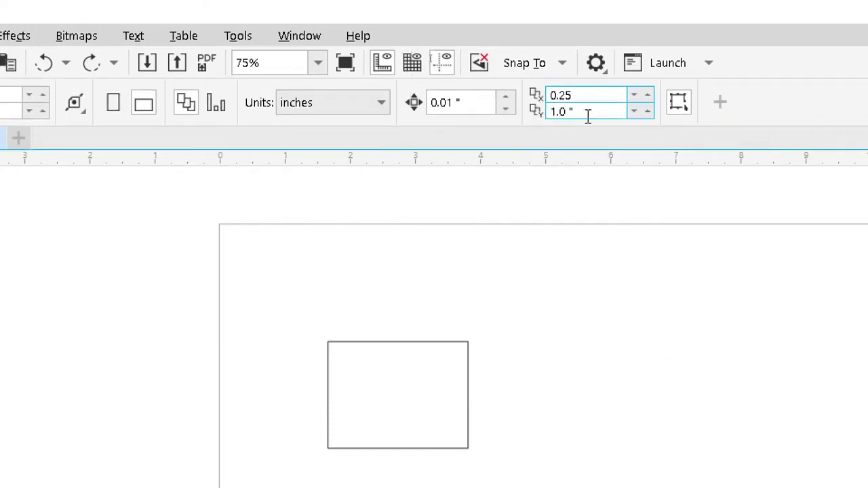
double_click(555, 114)
type("0.25")
key("Return")
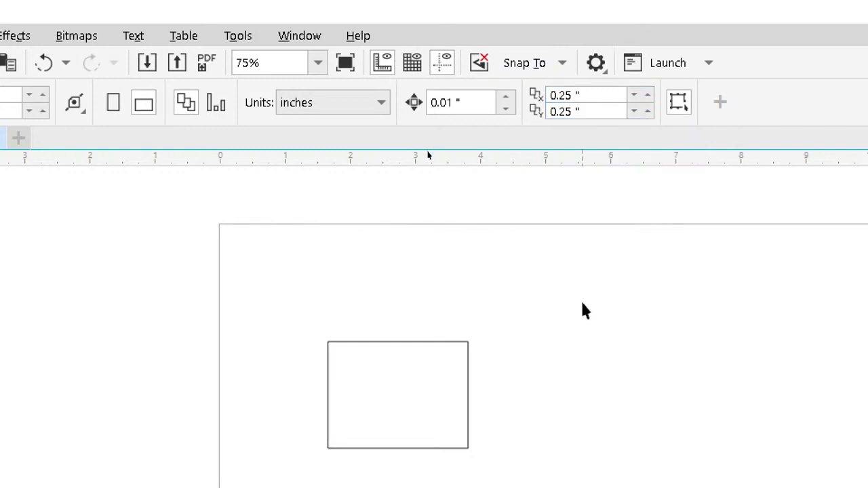
Duplicate the rectangle seven times using the 0.25-inch duplicate distances
left_click(467, 400)
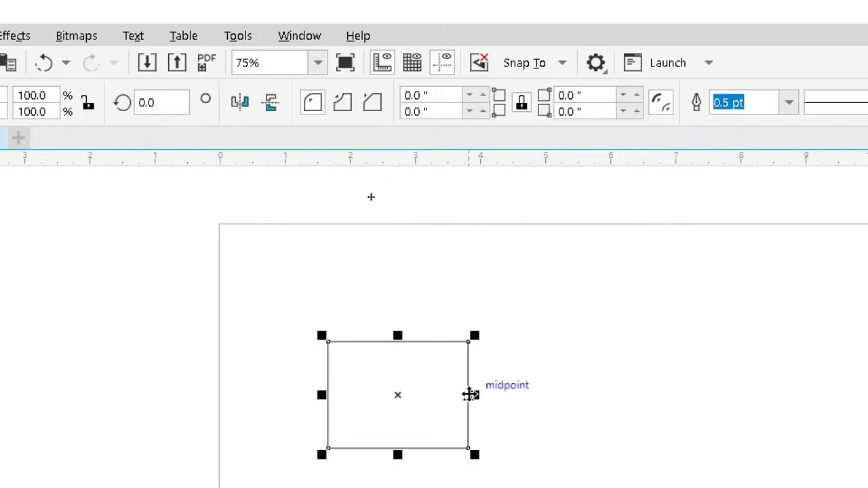
key("ctrl+d")
key("ctrl+d")
key("ctrl+d")
key("ctrl+d")
key("ctrl+d")
key("ctrl+d")
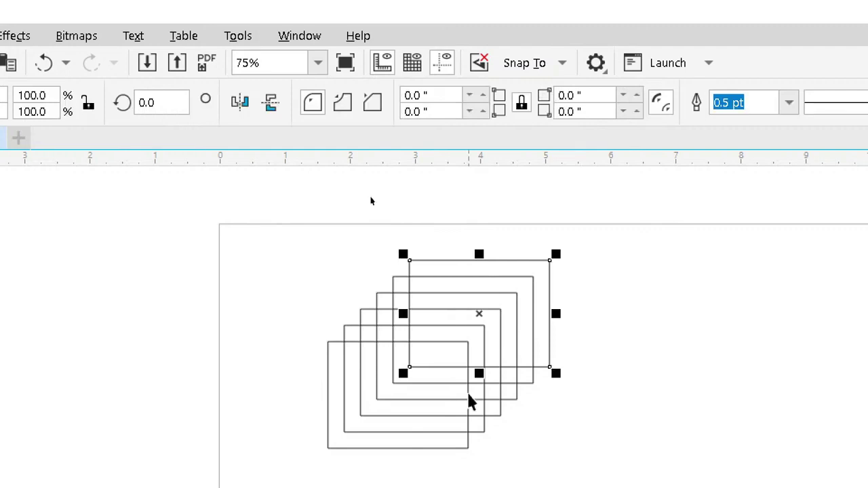
key("ctrl+d")
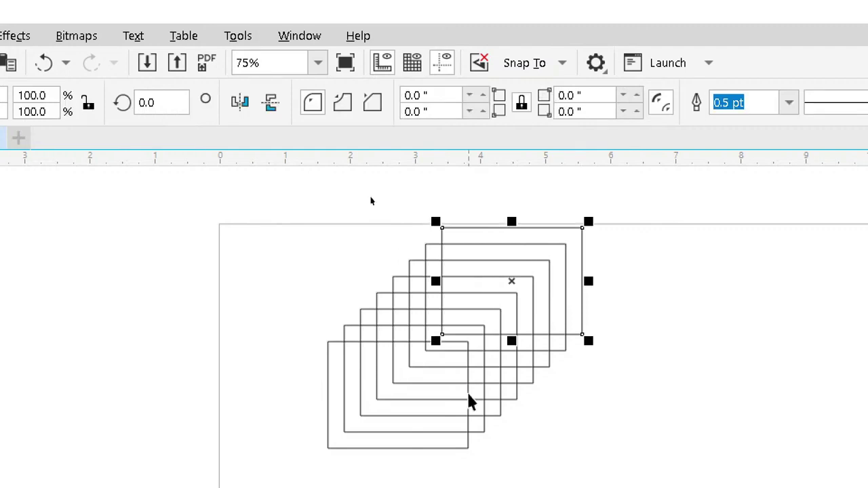
Undo all seven duplicates and deselect the original rectangle to get the document's page settings
key("ctrl+z")
key("ctrl+z")
key("ctrl+z")
key("ctrl+z")
key("ctrl+z")
key("ctrl+z")
key("ctrl+z")
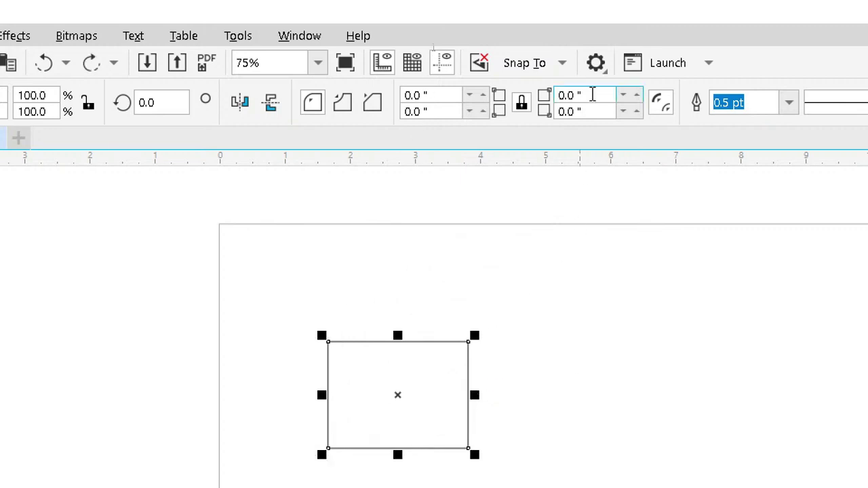
left_click(596, 323)
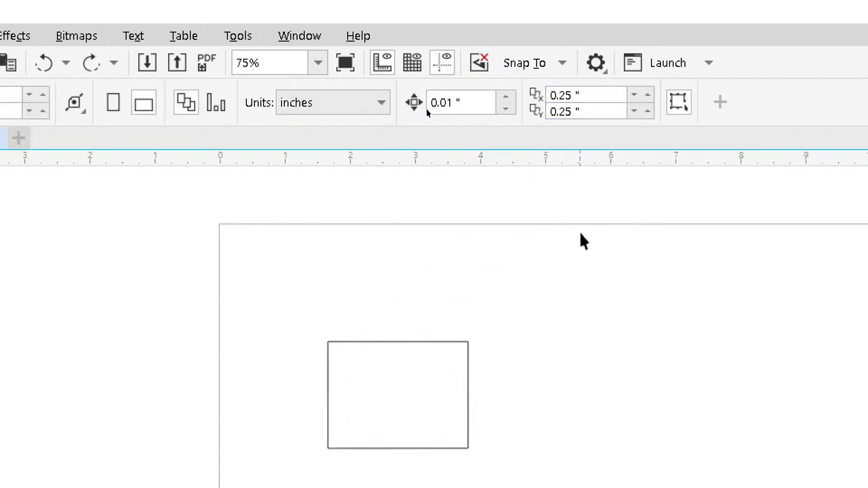
Set only the horizontal duplicate distance to 0 inches
left_click(599, 95)
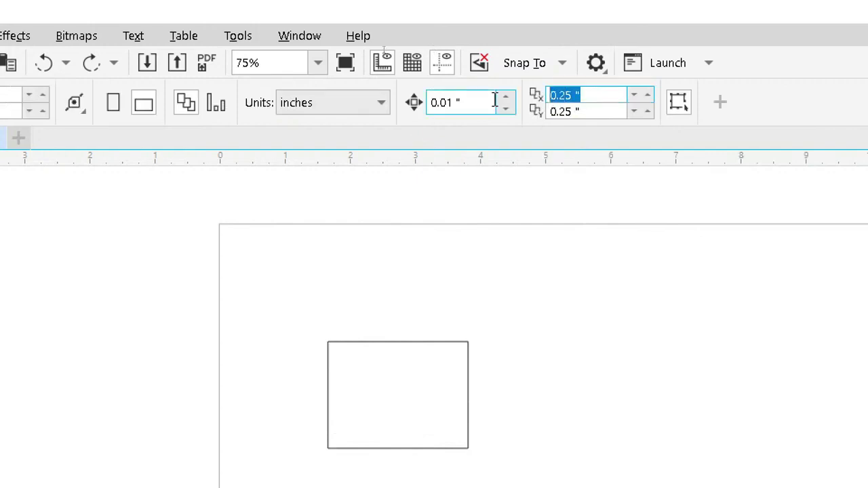
key("BackSpace")
type("0")
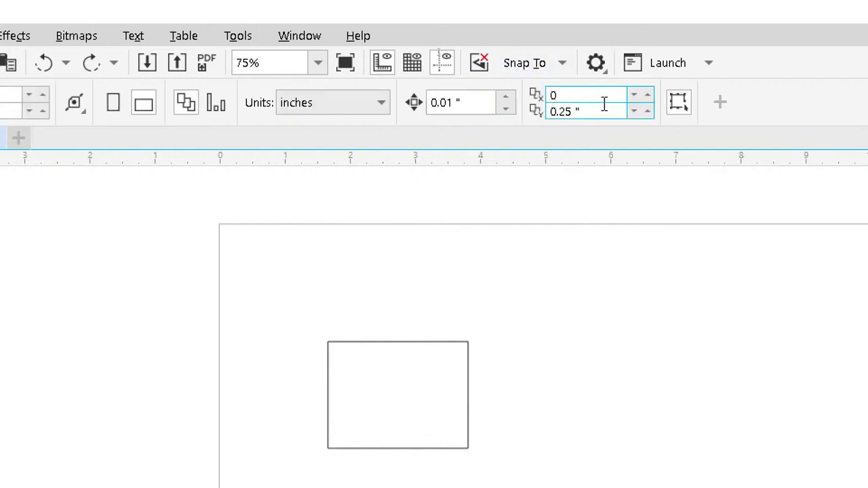
key("Return")
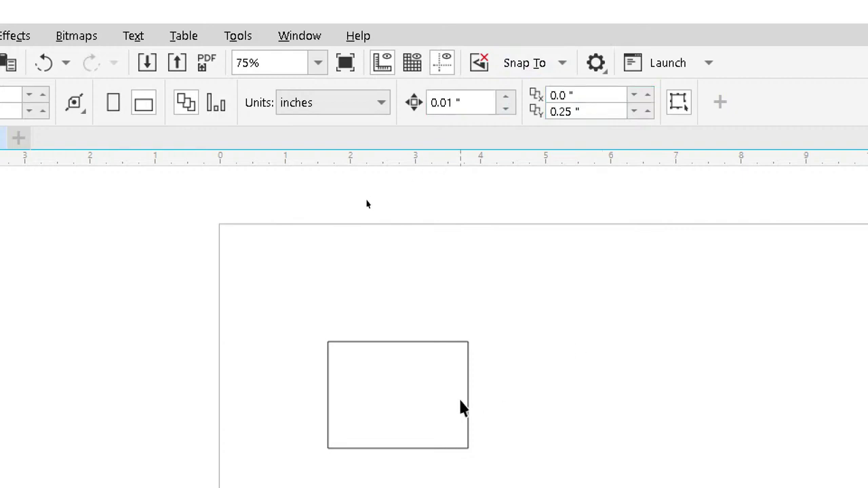
Duplicate the rectangle ten times straight upward using the vertical duplicate distance
left_click(468, 403)
key("ctrl+d")
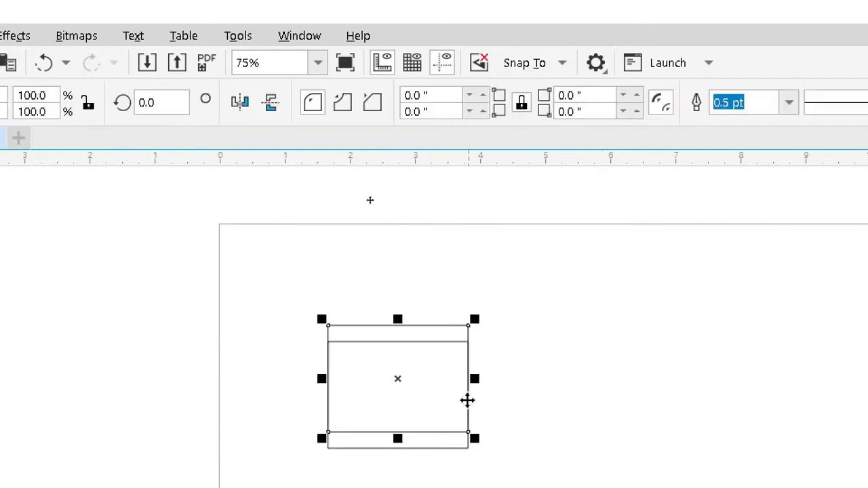
key("ctrl+d")
key("ctrl+d")
key("ctrl+d")
key("ctrl+d")
key("ctrl+d")
key("ctrl+d")
key("ctrl+d")
key("ctrl+d")
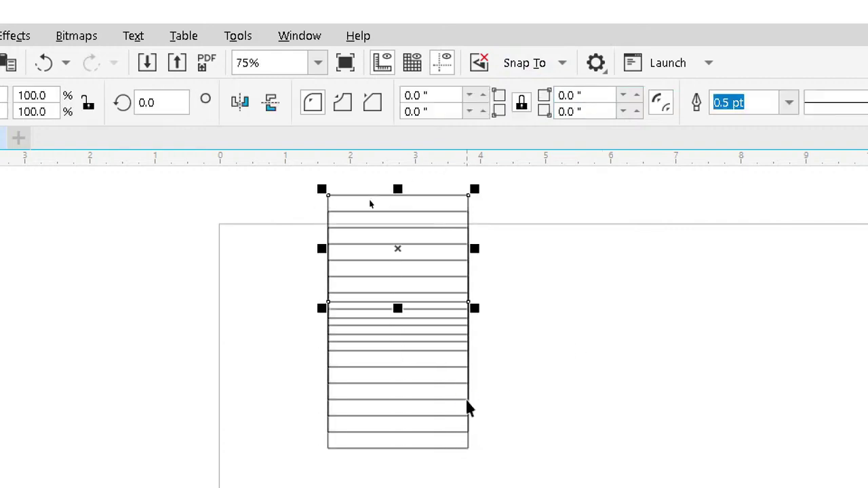
key("ctrl+d")
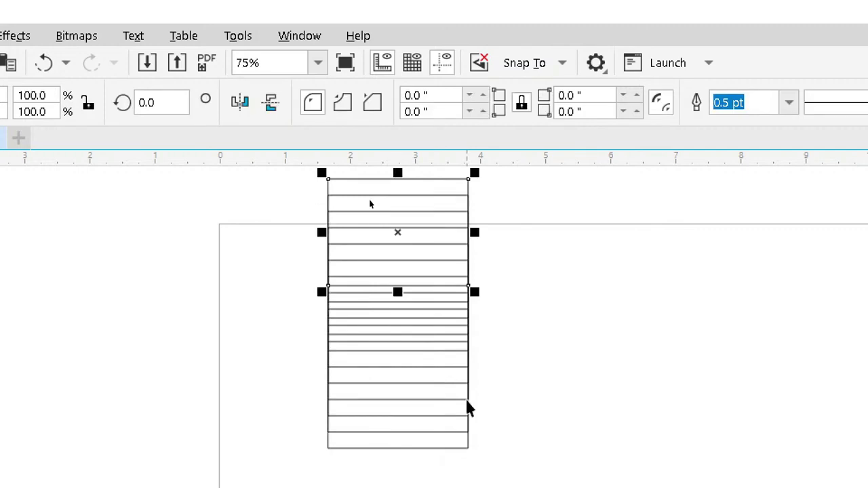
Undo all ten vertical duplicates and deselect the original rectangle
key("ctrl+z")
key("ctrl+z")
key("ctrl+z")
key("ctrl+z")
key("ctrl+z")
key("ctrl+z")
key("ctrl+z")
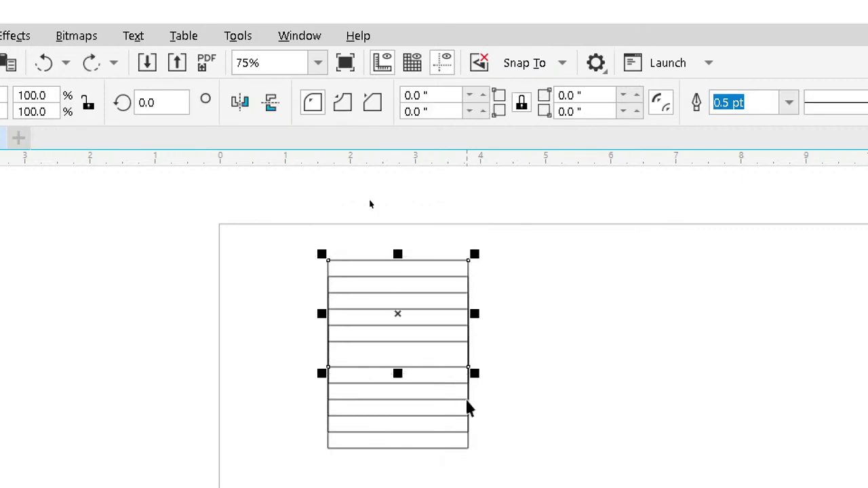
key("ctrl+z")
key("ctrl+z")
key("ctrl+z")
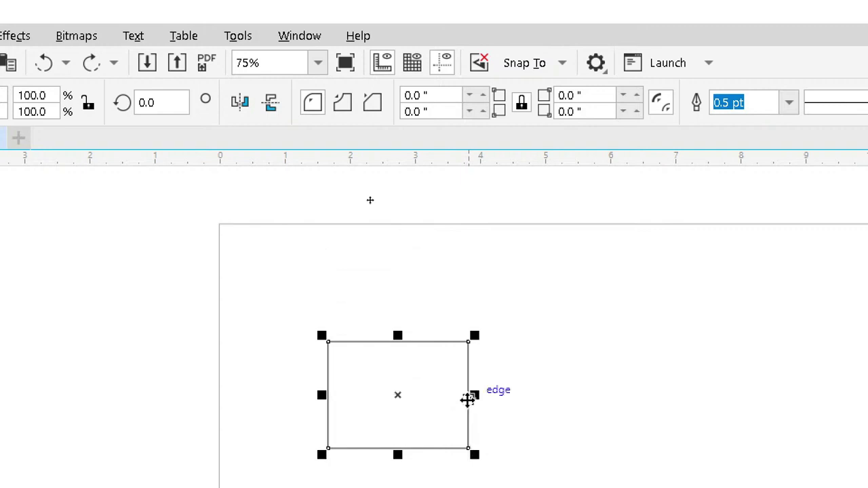
left_click(649, 393)
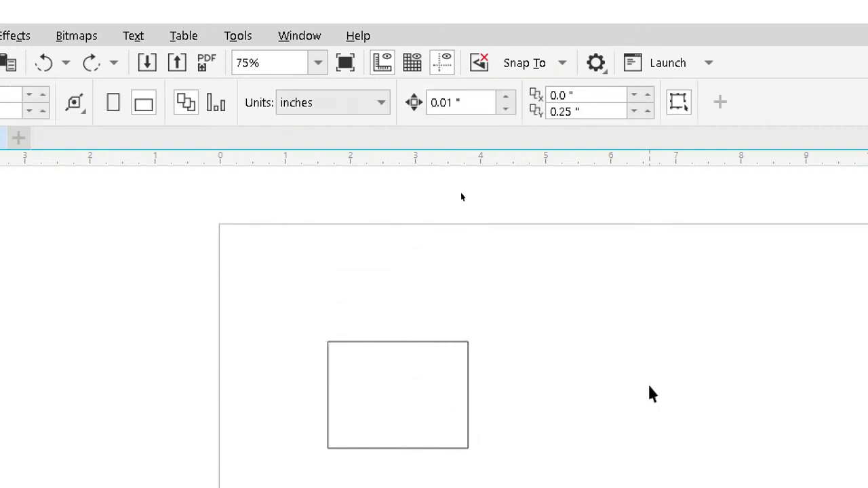
Set the vertical duplicate distance to 0 and the horizontal duplicate distance to 1 inch
left_click(585, 111)
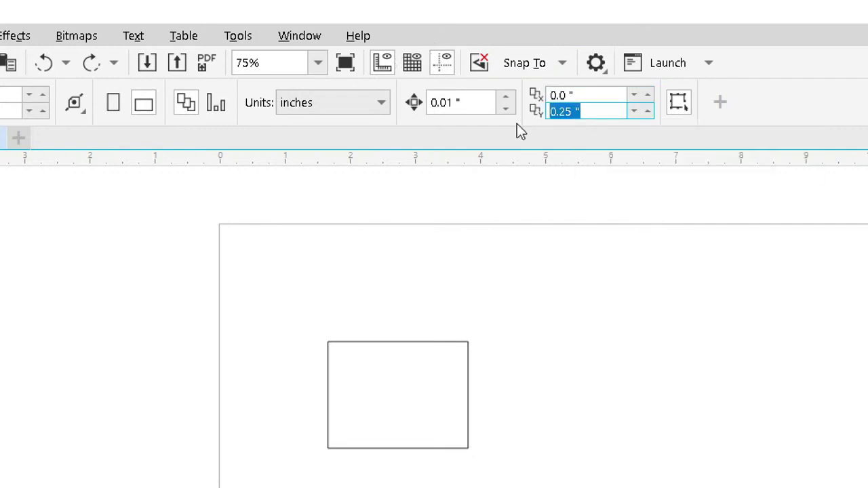
type("0")
left_click(589, 95)
key("BackSpace")
key("BackSpace")
key("BackSpace")
key("BackSpace")
key("BackSpace")
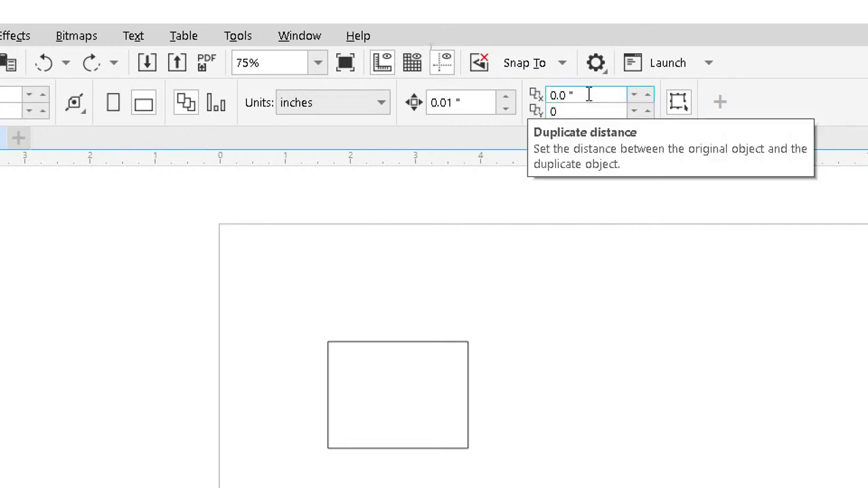
type("1")
key("Return")
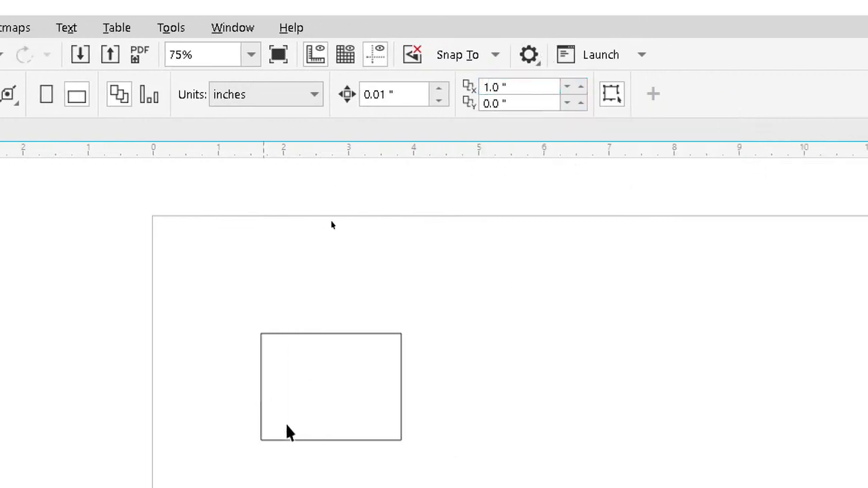
Duplicate the rectangle seven times in a horizontal row using the 1-inch horizontal duplicate distance
left_click(361, 440)
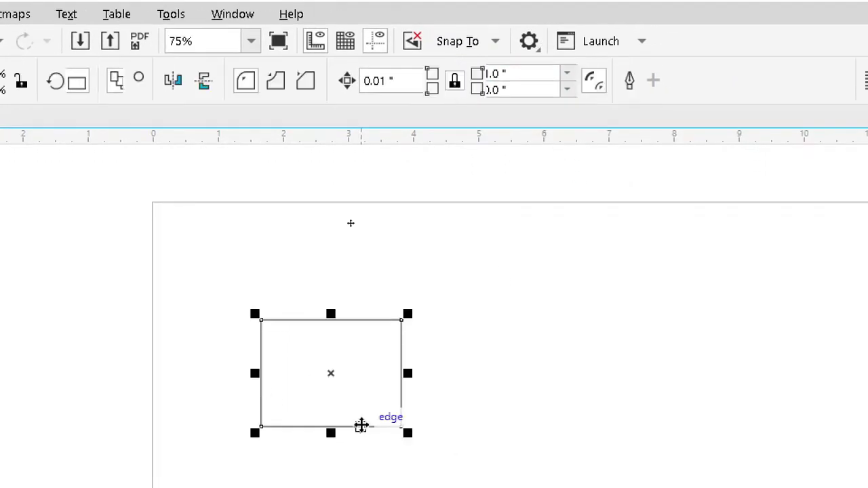
key("ctrl+d")
key("ctrl+d")
key("ctrl+d")
key("ctrl+d")
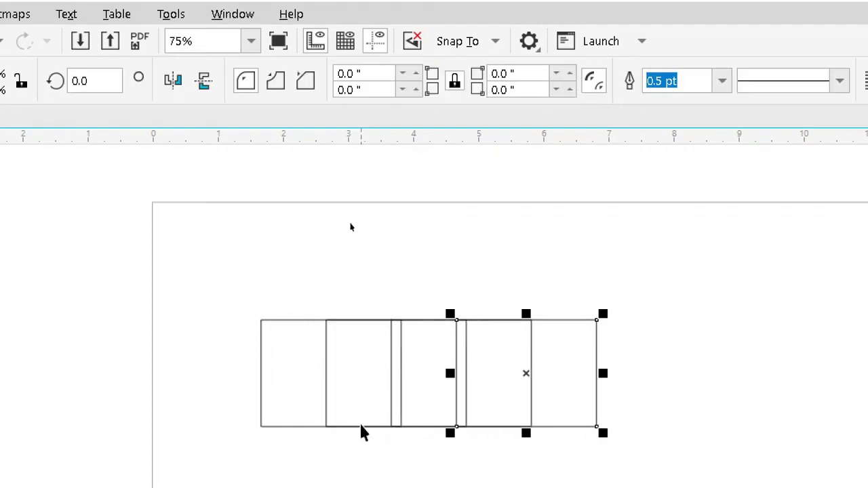
key("ctrl+d")
key("ctrl+d")
key("ctrl+d")
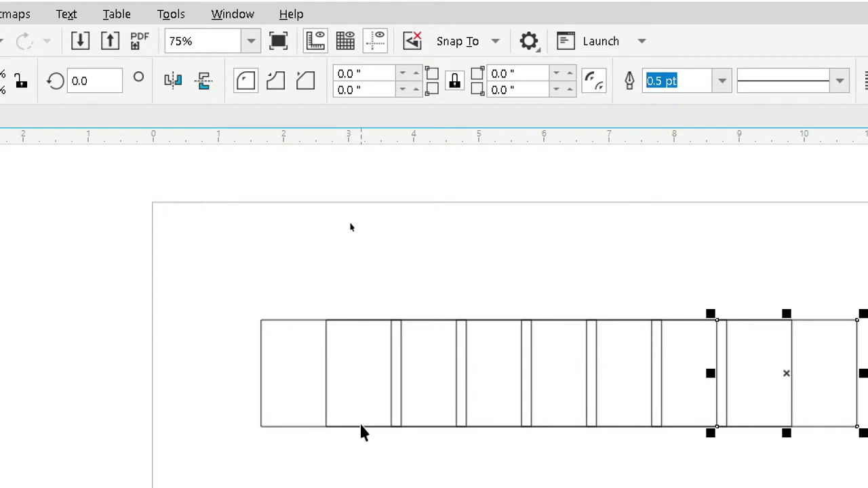
Select all the rectangles on the page and delete them
key("ctrl+a")
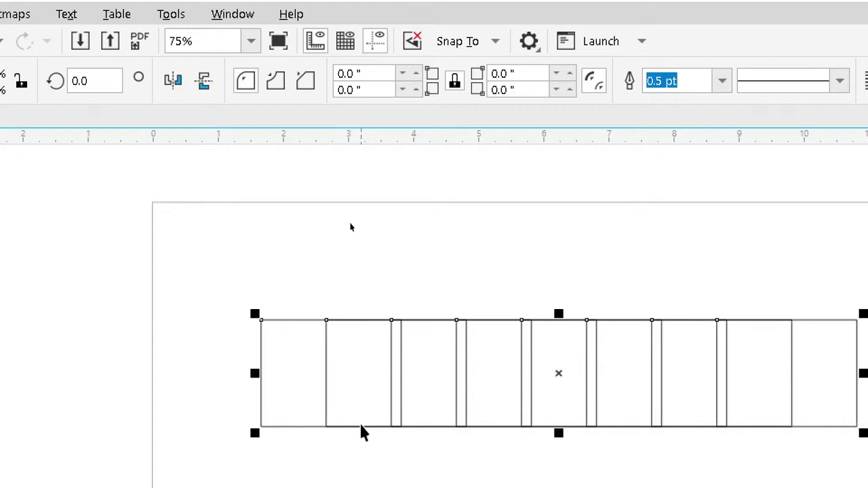
key("Delete")
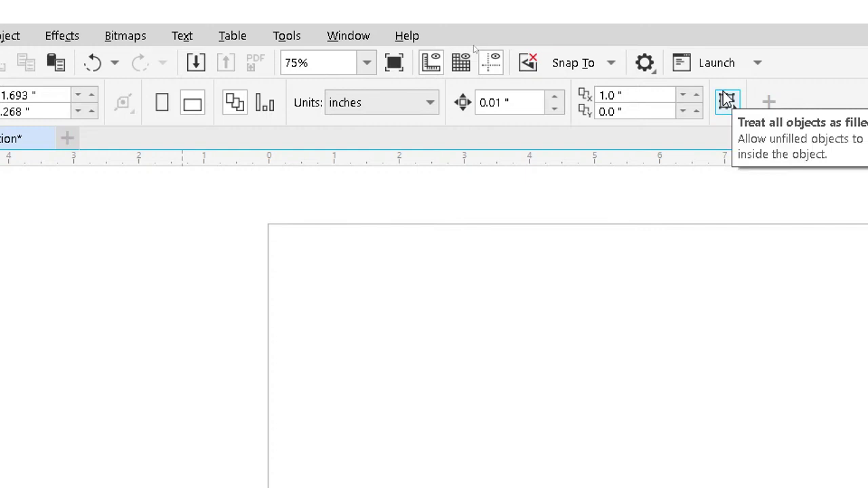
Turn off Treat all objects as filled, draw a rectangle about 2.61 by 1.81 inches in the page's upper-left area and deselect it
left_click(725, 101)
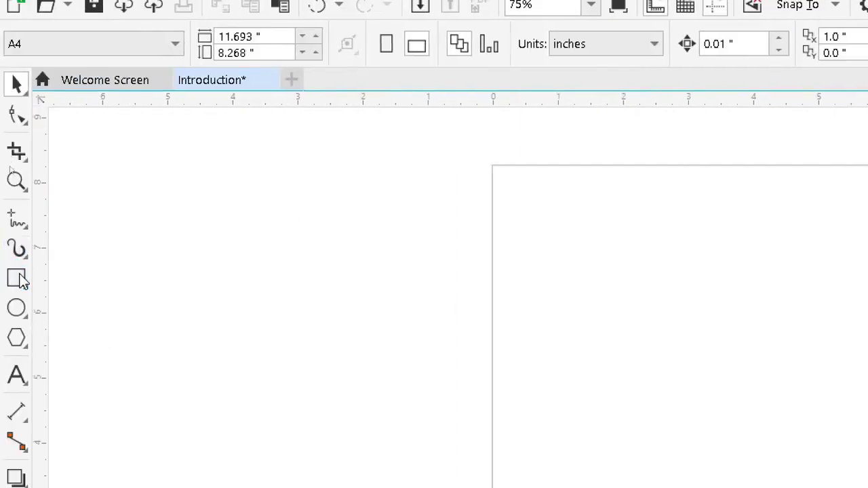
left_click(18, 278)
left_click_drag(601, 264, 754, 381)
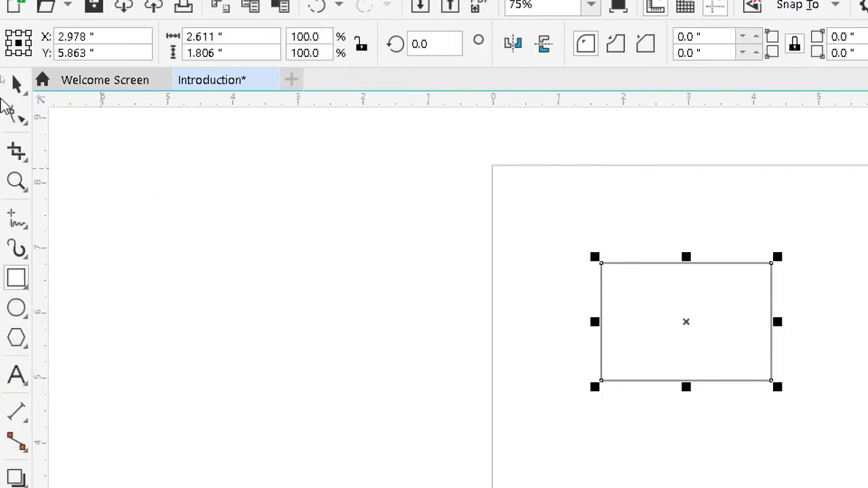
left_click(17, 83)
left_click(651, 474)
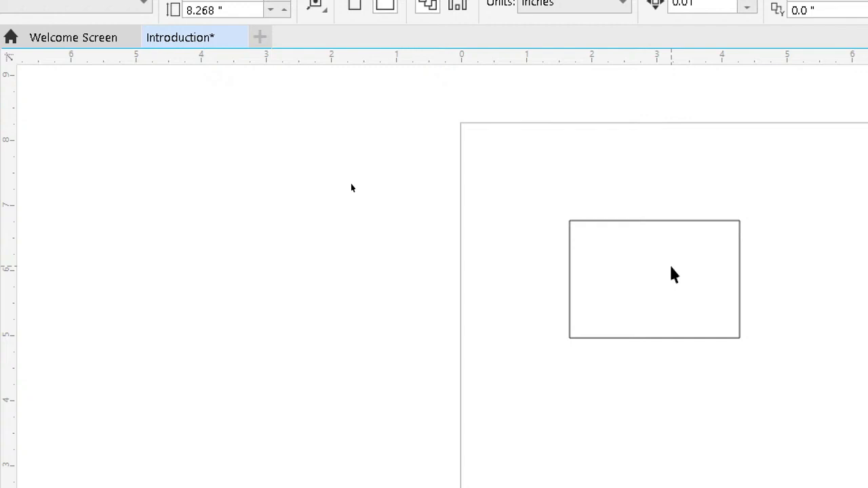
Select the unfilled rectangle by its outline, deselect it and turn Treat all objects as filled back on
left_click(654, 220)
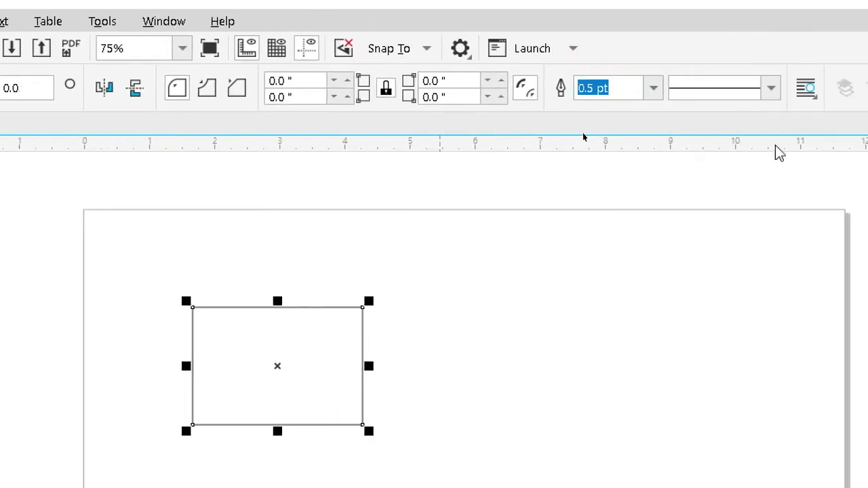
left_click(722, 325)
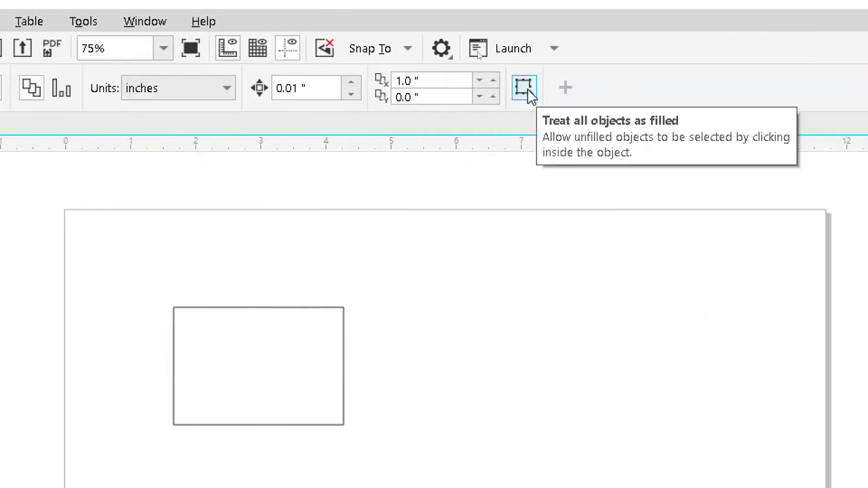
left_click(527, 89)
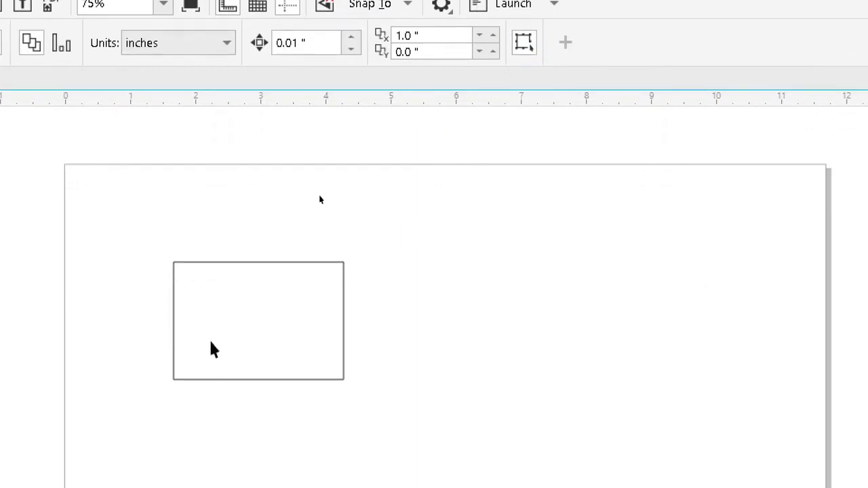
Select the rectangle from inside its outline and move it so its center lies at about X 3.42, Y 6.20 inches
left_click(240, 320)
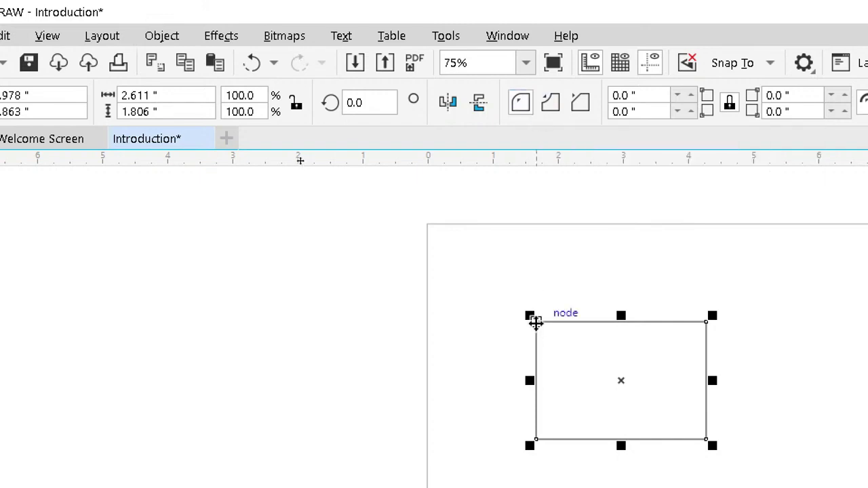
key("Escape")
left_click_drag(539, 324, 587, 337)
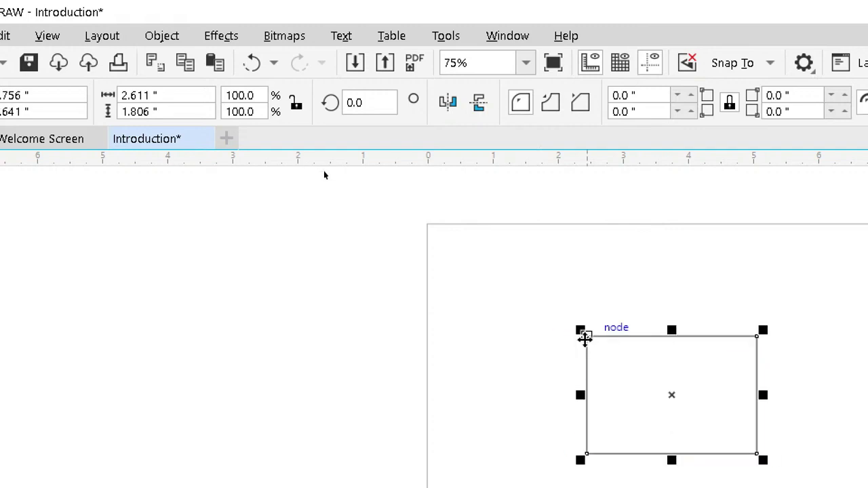
left_click_drag(583, 339, 566, 303)
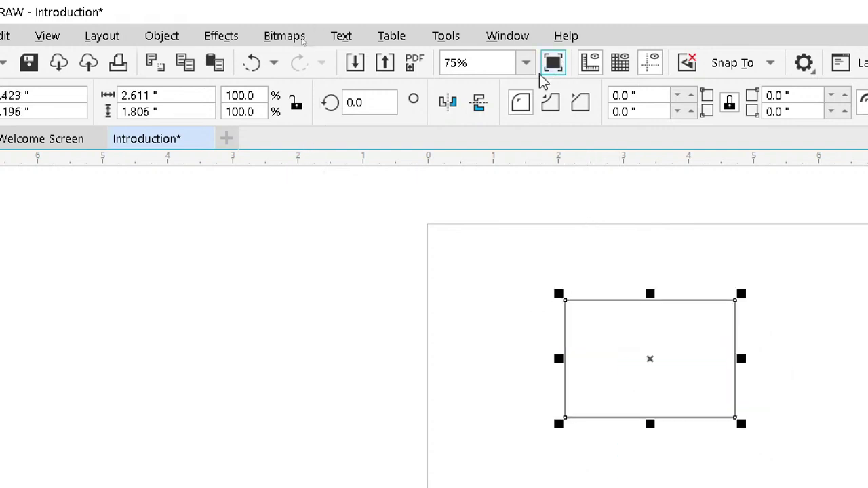
Round all four corners of the rectangle to a radius of about 0.417 inches with the Shape tool
left_click(523, 105)
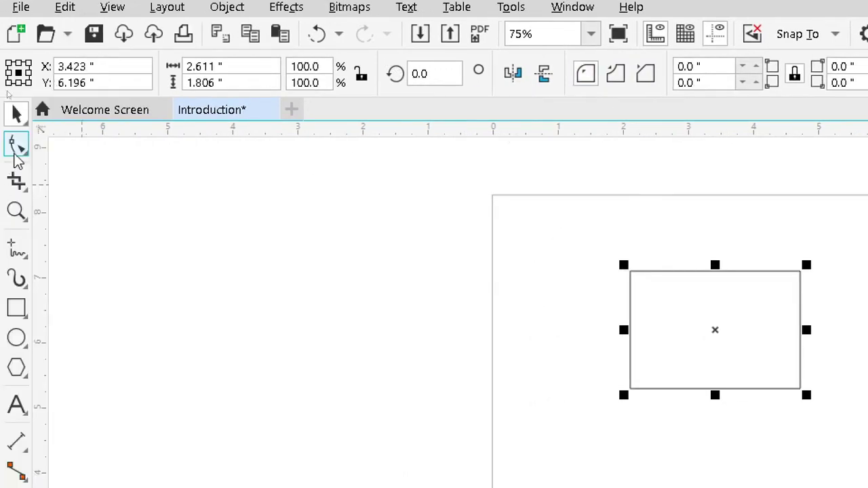
left_click(15, 147)
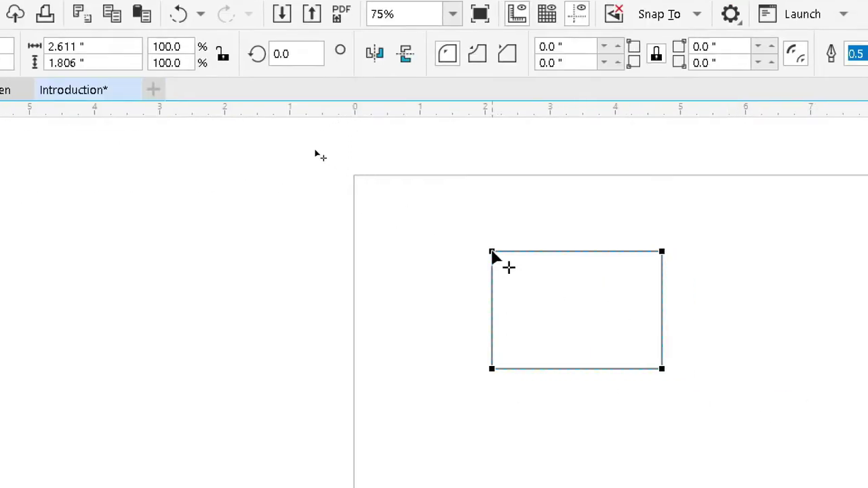
left_click_drag(492, 253, 519, 274)
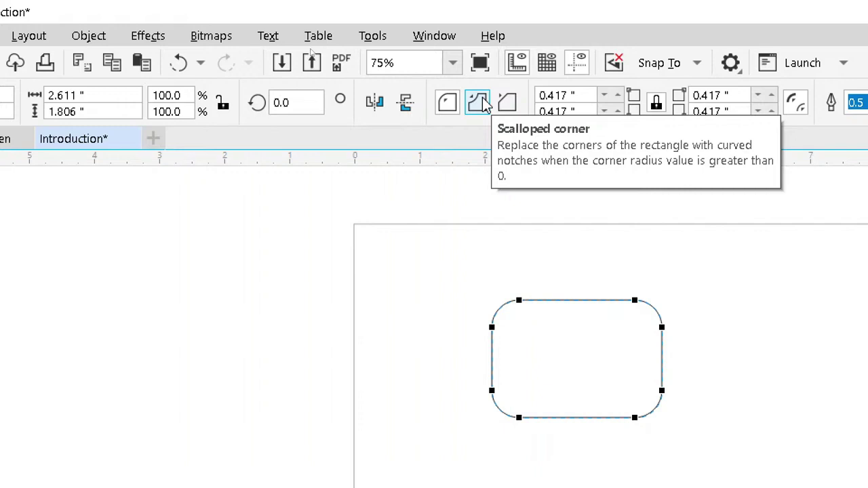
Switch the rectangle's corner style to scalloped and finally to chamfered, then return to the Pick tool
left_click(478, 102)
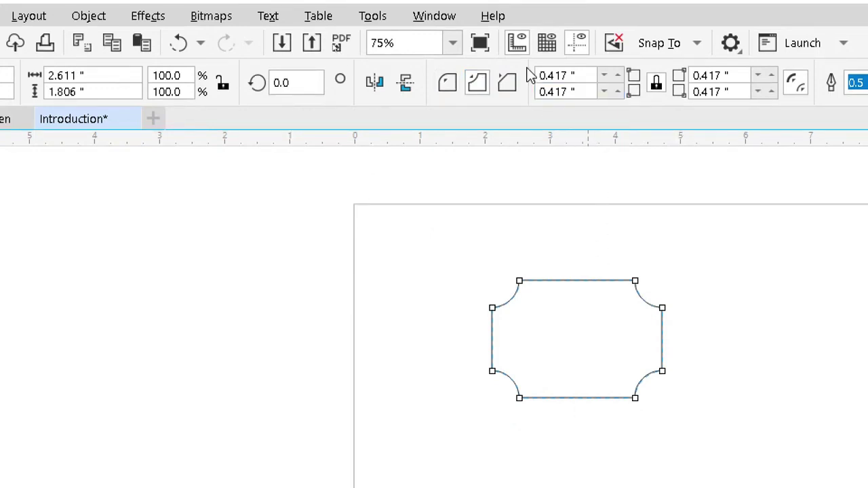
left_click(507, 84)
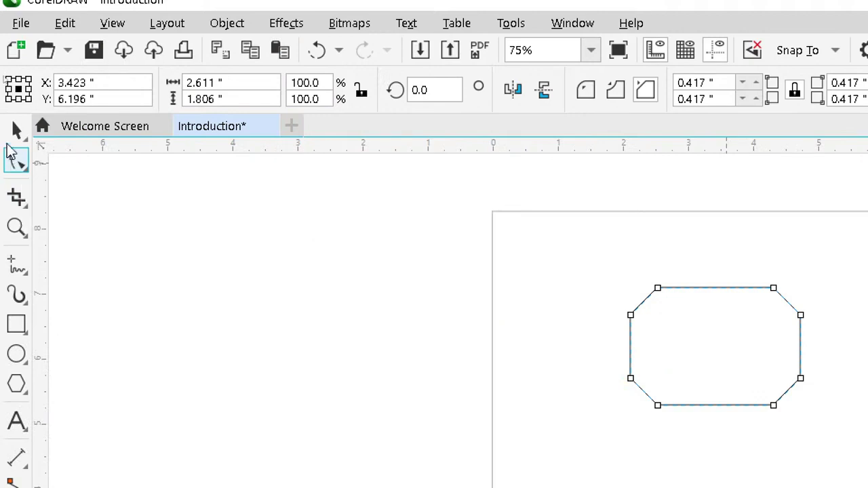
left_click(15, 133)
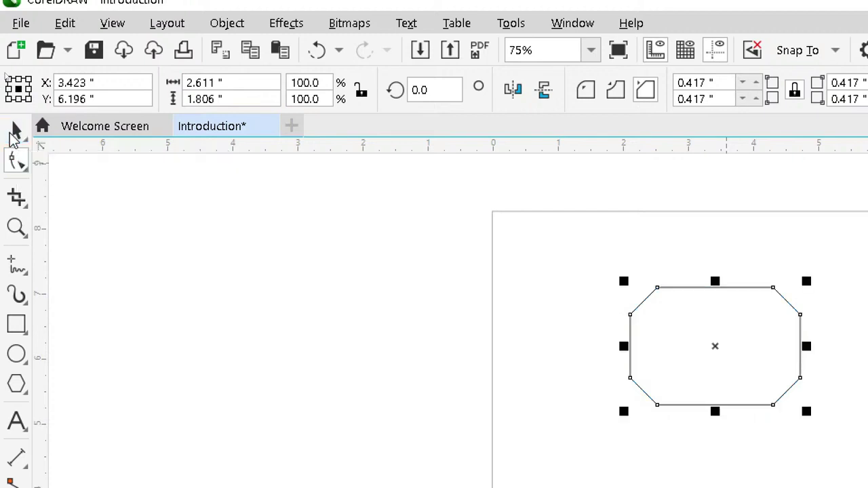
Move the chamfered rectangle until its center is at about X 5.67, Y 5.35 inches, then delete it
left_click_drag(579, 357, 721, 368)
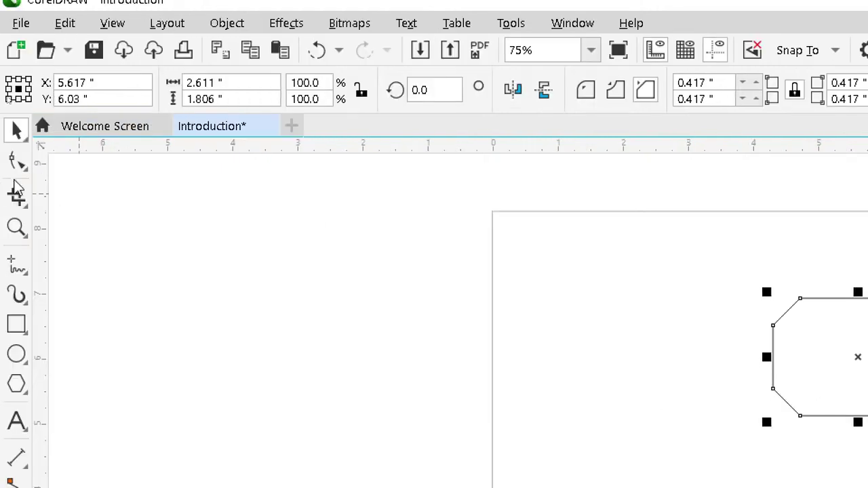
left_click(22, 174)
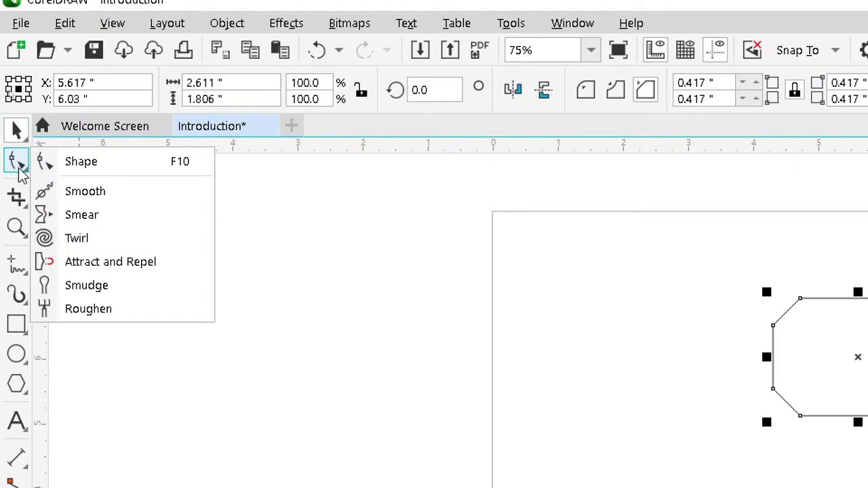
left_click(19, 164)
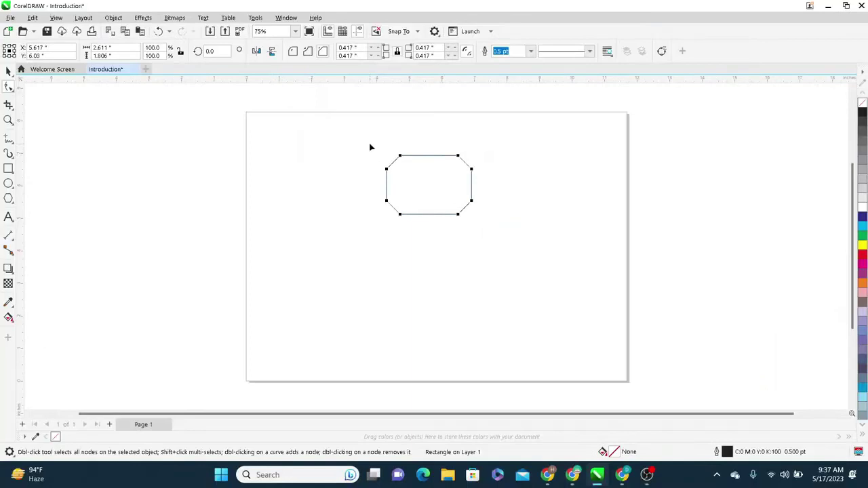
left_click(9, 71)
left_click_drag(412, 196, 414, 218)
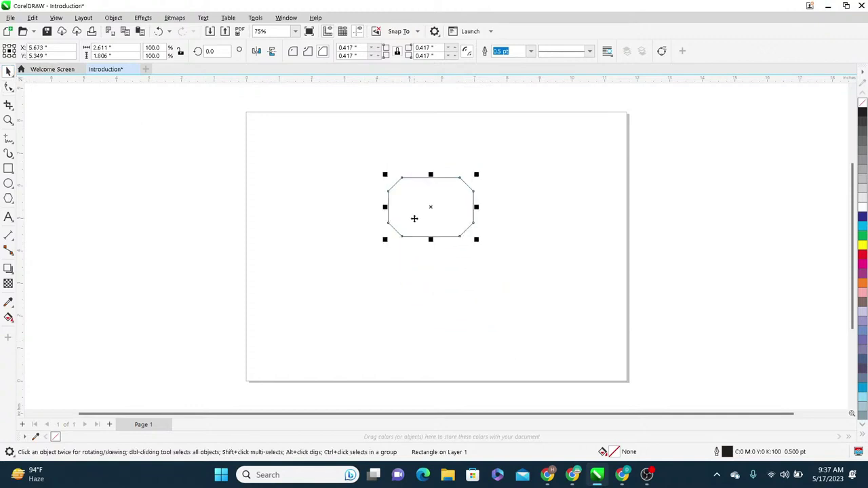
key("Delete")
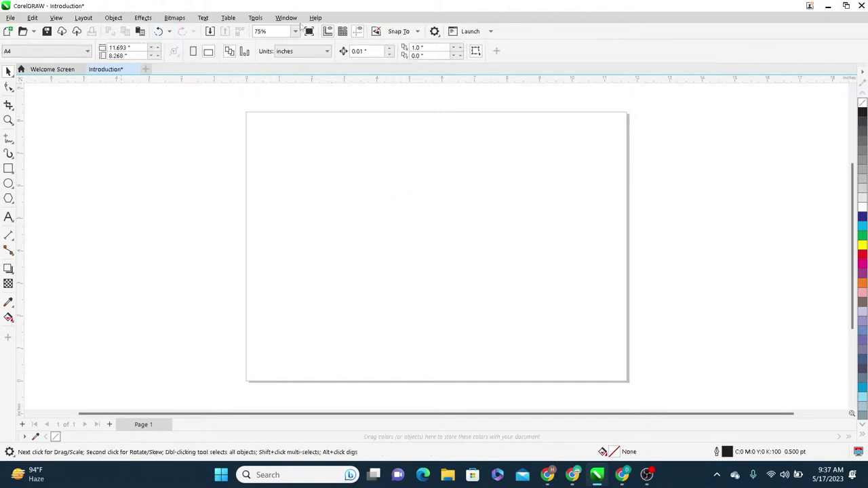
Draw a rectangle about 2.79 by 1.47 inches in the upper half of the page and set its outline width to 4.0 pt
left_click(8, 169)
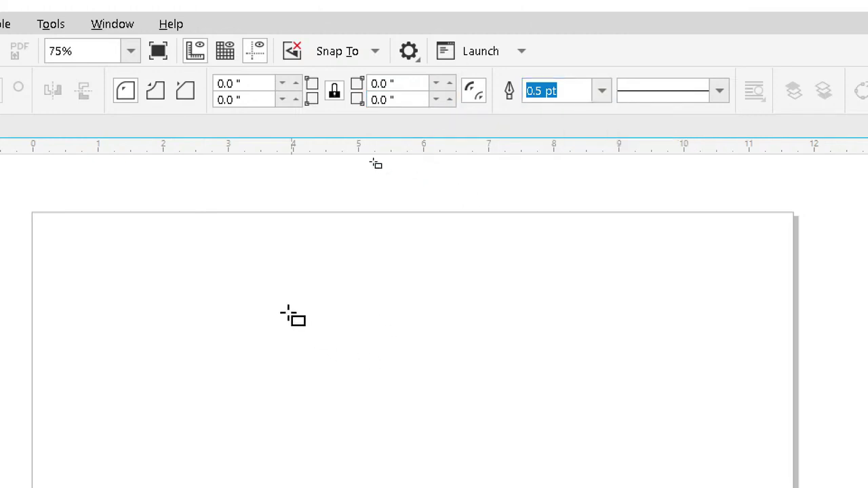
mouse_move(286, 313)
left_mouse_down()
mouse_move(416, 406)
mouse_move(467, 407)
left_mouse_up()
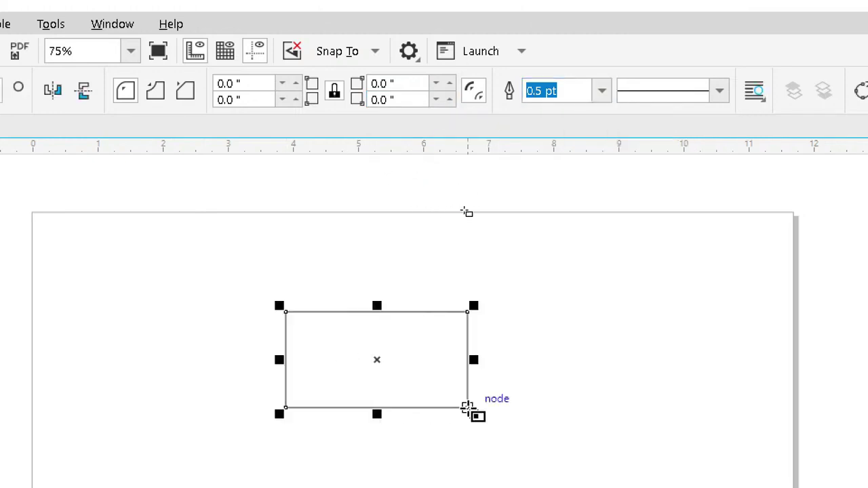
left_click(602, 92)
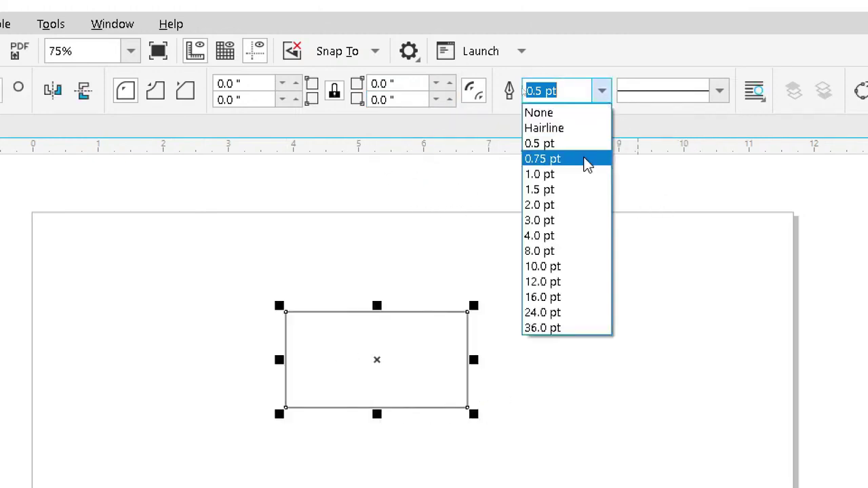
left_click(573, 235)
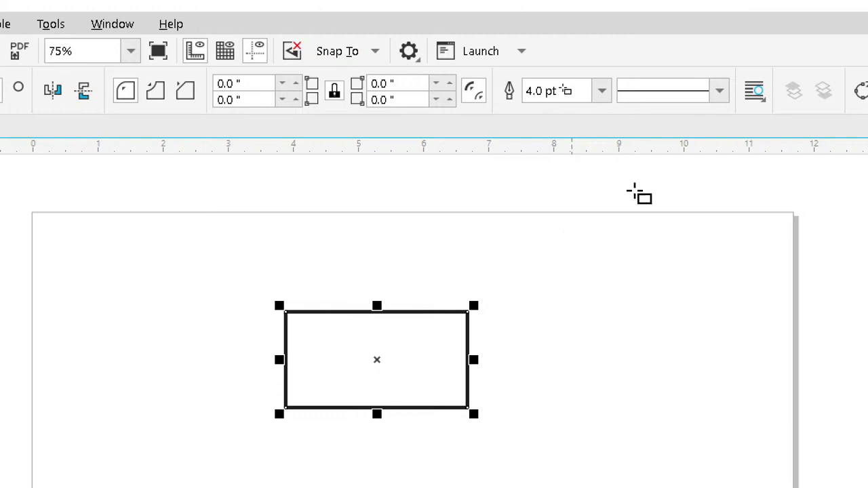
Change the rectangle's outline to a dash-dot-dot line style
left_click(721, 94)
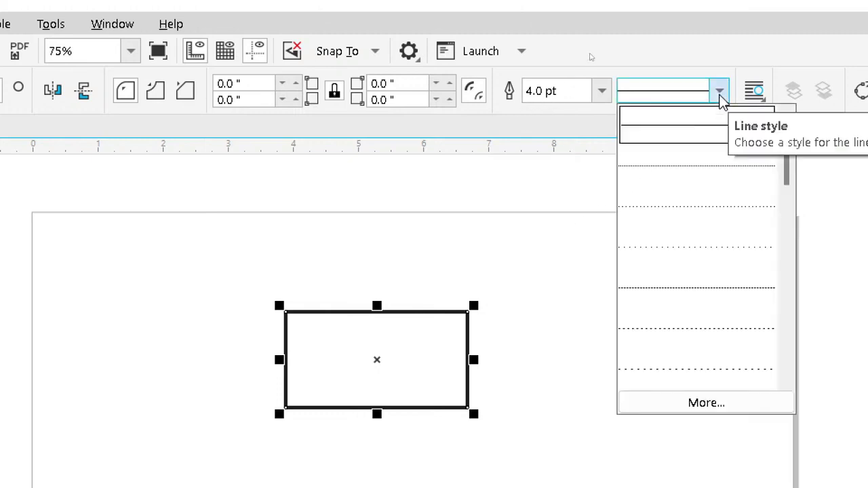
left_click_drag(755, 150, 755, 261)
left_click(705, 290)
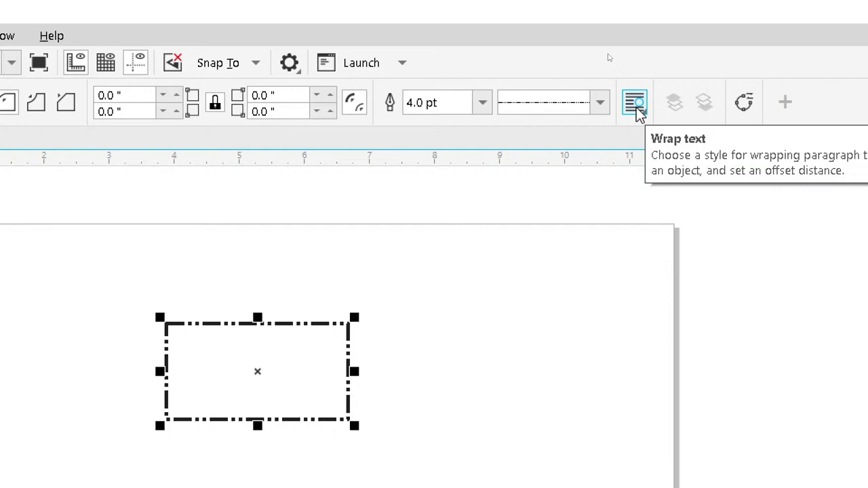
View the text wrapping styles without applying one, then select the dashed rectangle and delete it
left_click(636, 105)
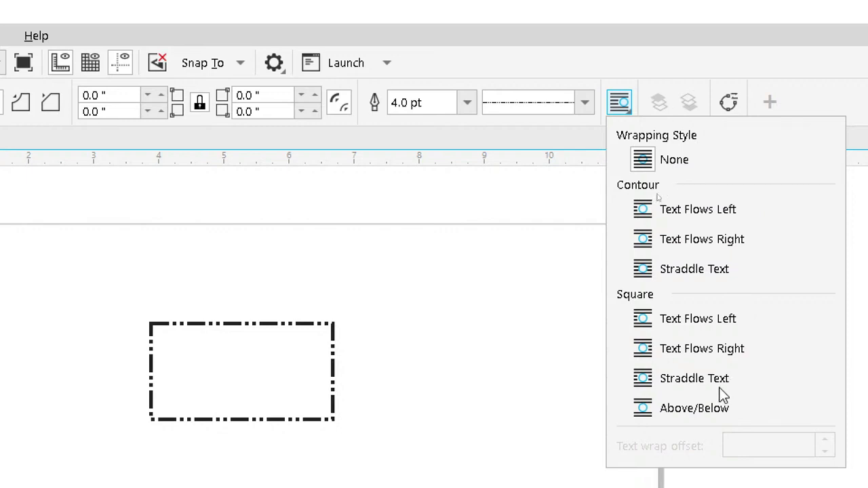
left_click(617, 112)
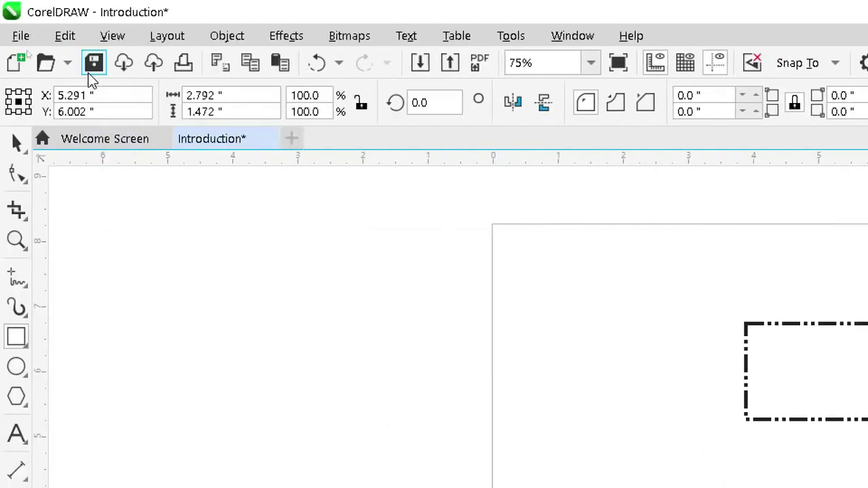
double_click(12, 136)
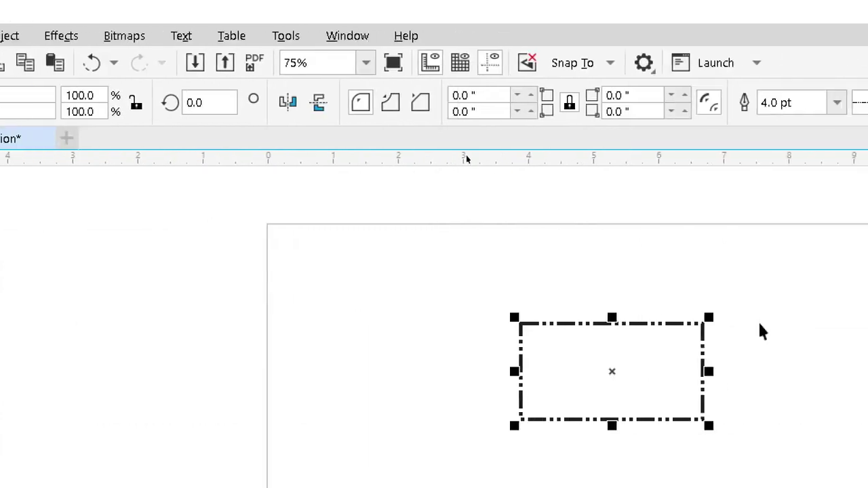
key("Delete")
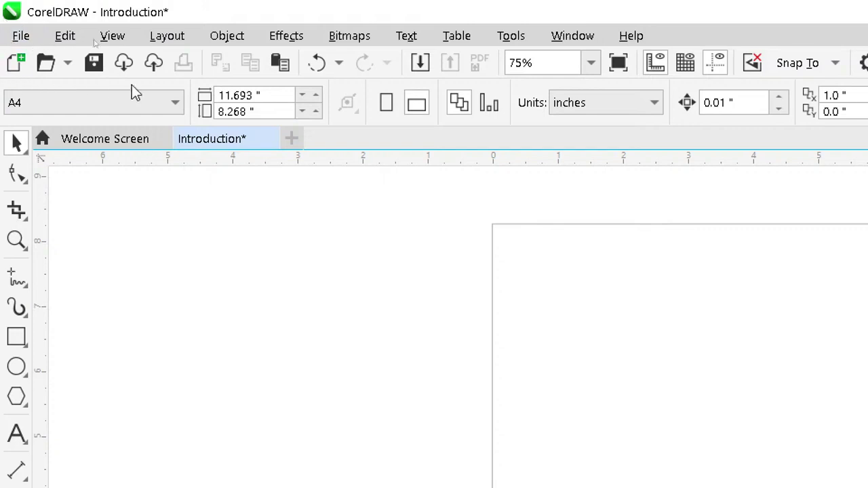
Examine the available file, editing, view, object and effects commands, including the Print Merge, PowerClip and 3D Effects options
left_click(16, 39)
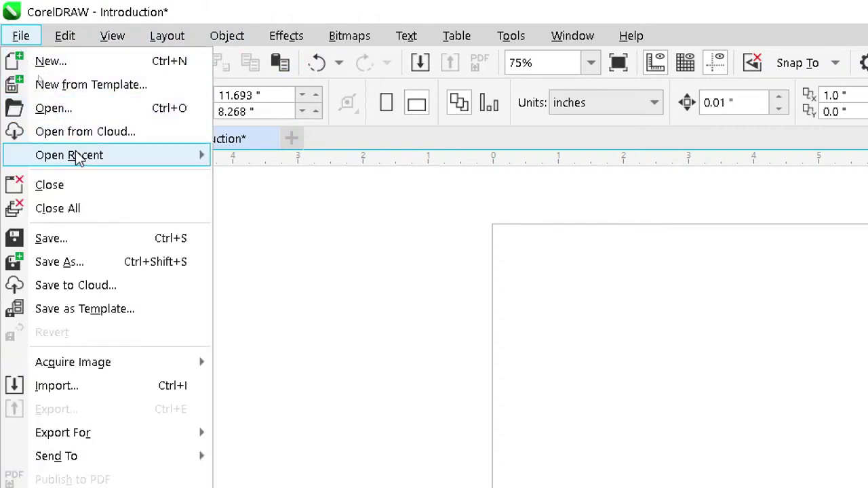
mouse_move(77, 152)
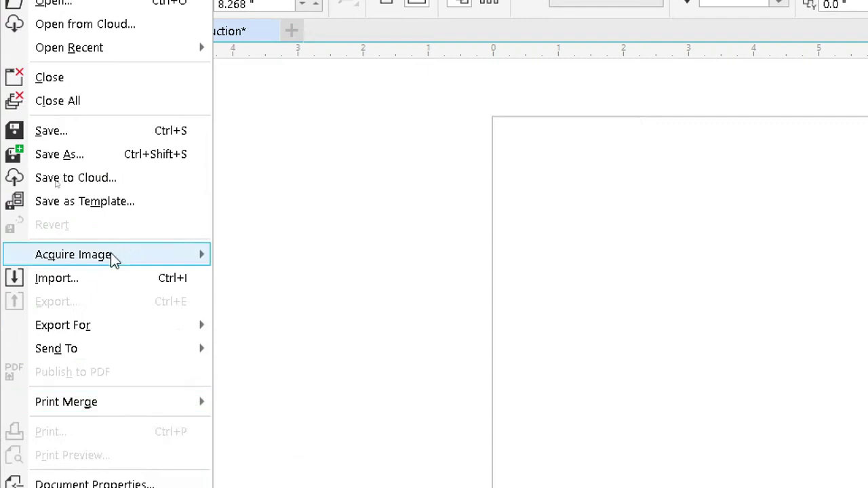
mouse_move(116, 257)
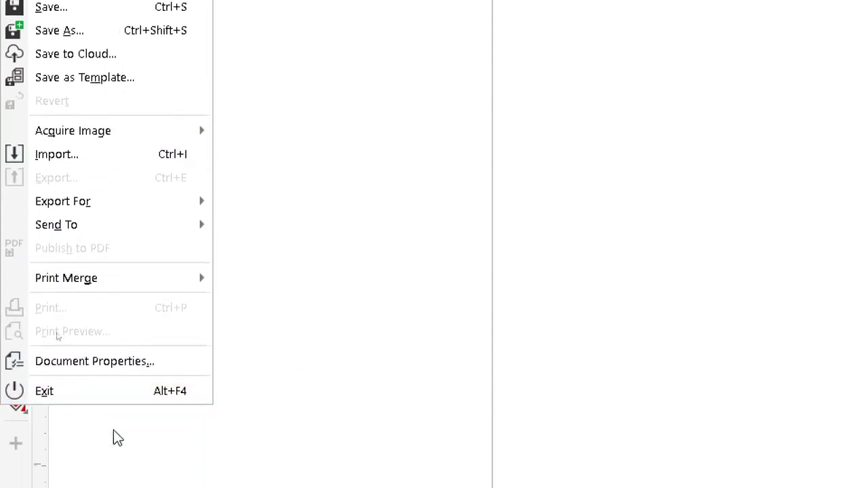
mouse_move(145, 259)
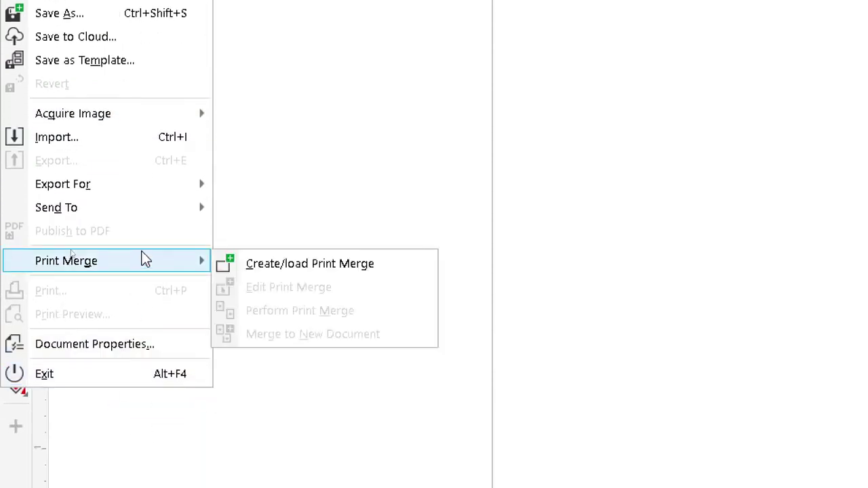
left_click(97, 30)
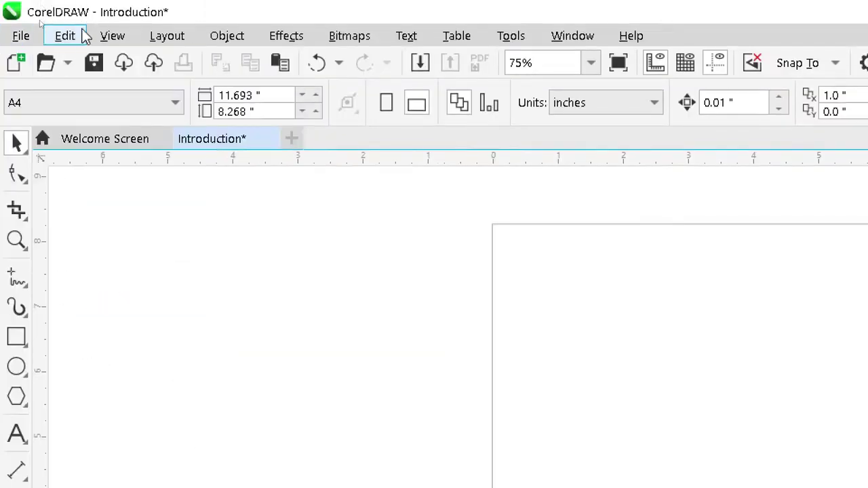
left_click(75, 36)
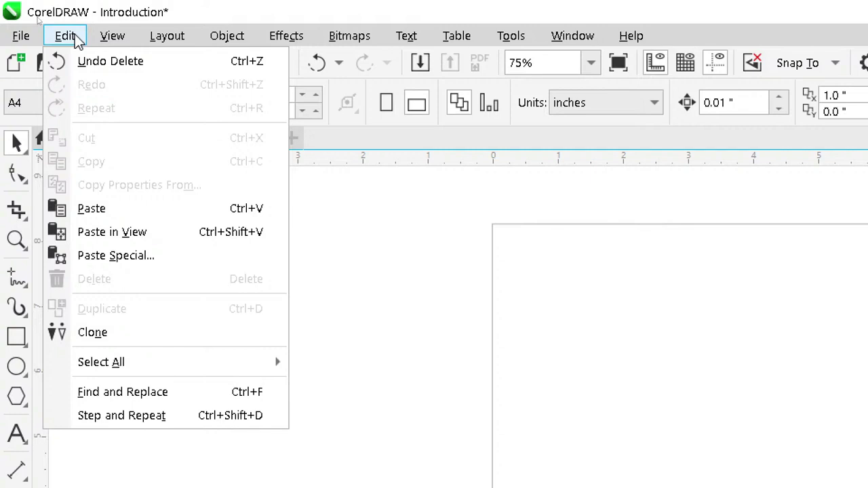
mouse_move(114, 39)
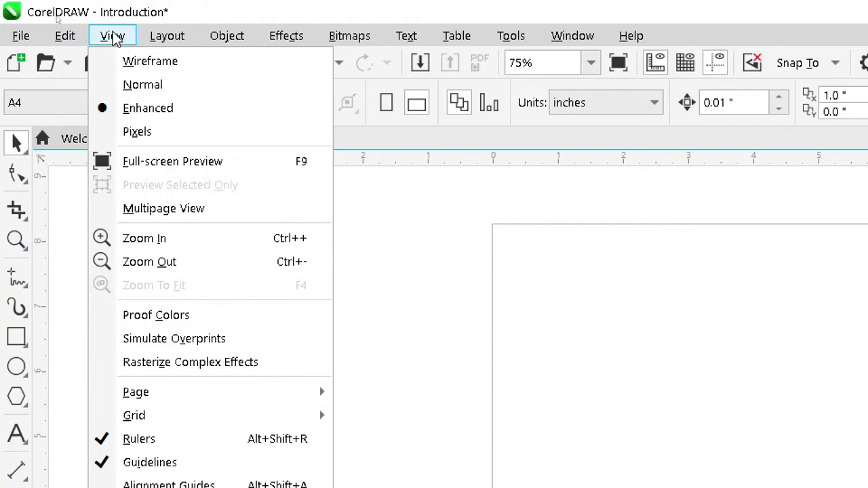
left_click(223, 5)
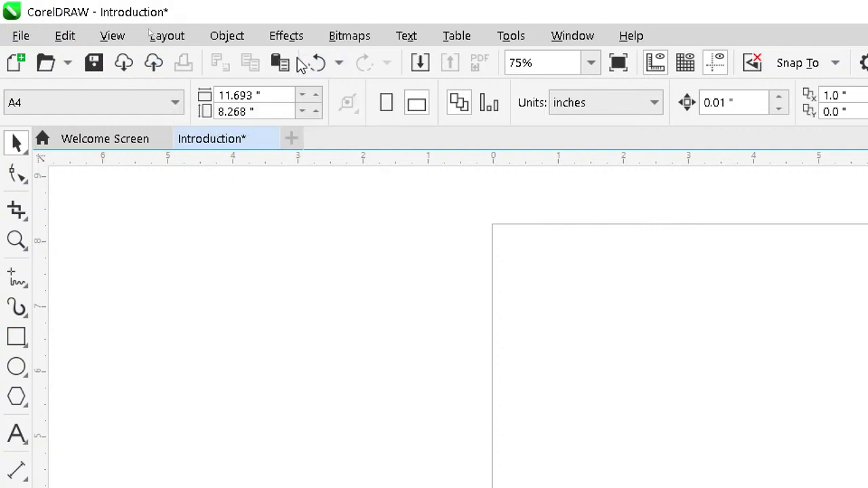
left_click(219, 42)
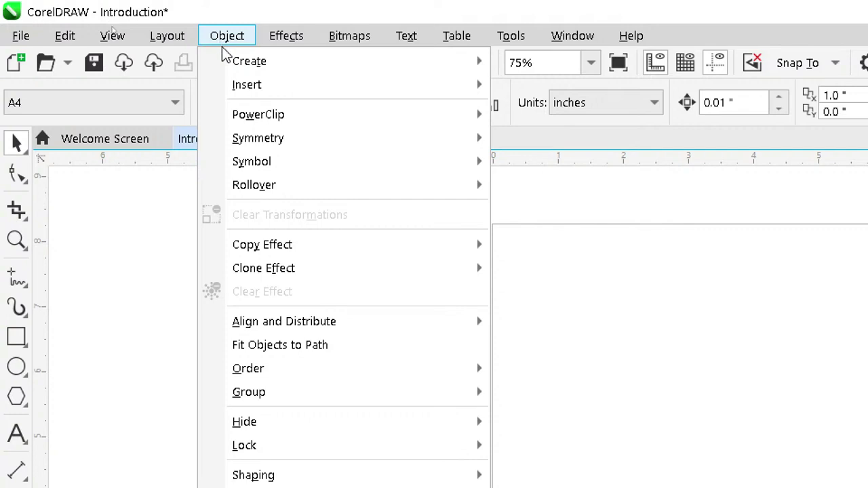
mouse_move(247, 117)
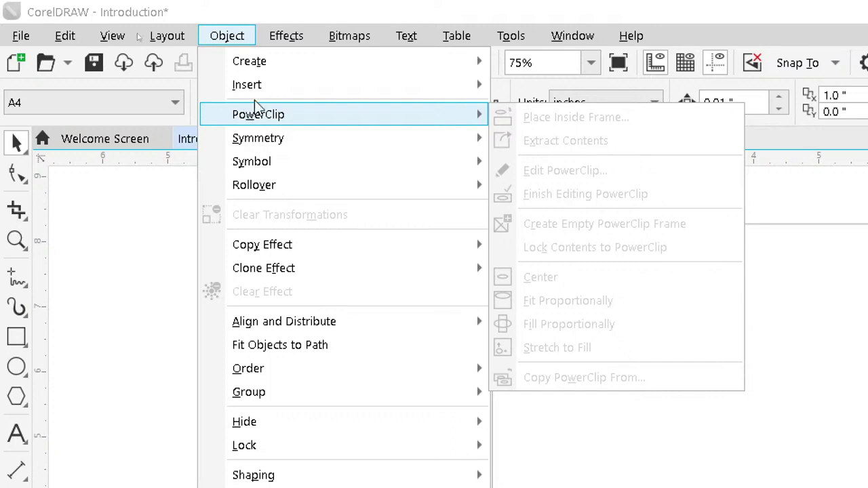
left_click(286, 35)
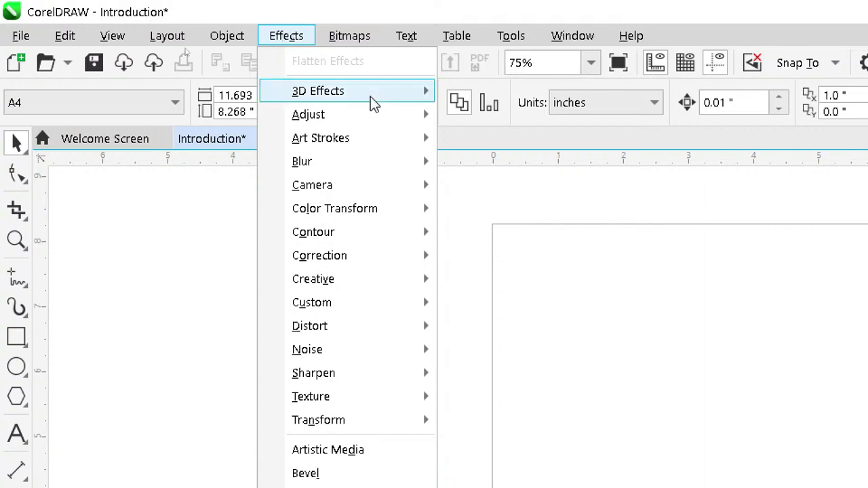
mouse_move(370, 95)
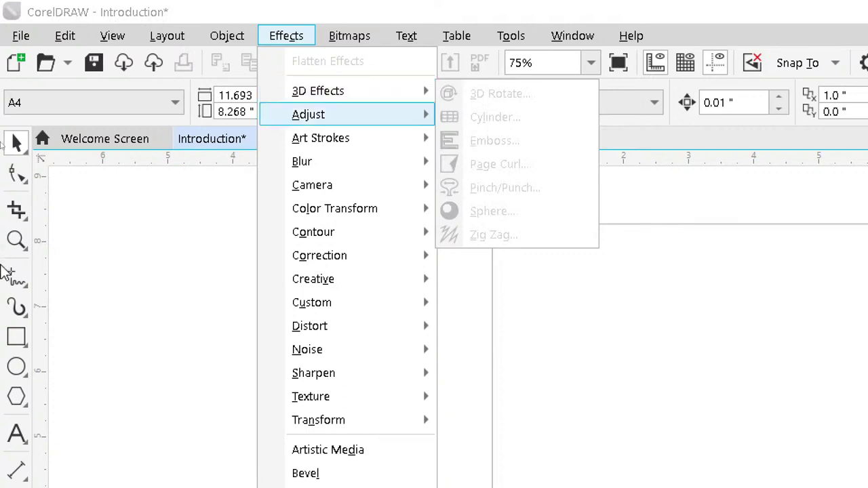
Draw a rectangle about 2.79 by 1.96 inches in the upper part of the page and fill it with yellow
left_click(16, 338)
left_click(16, 337)
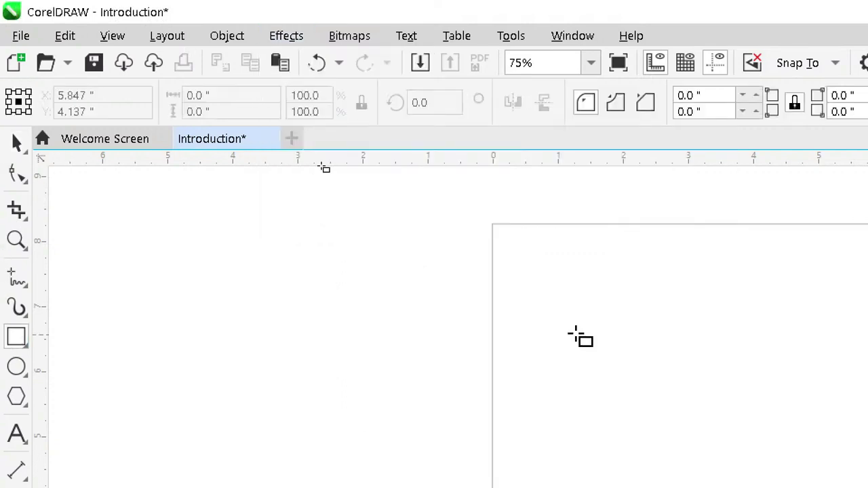
left_click_drag(614, 307, 803, 444)
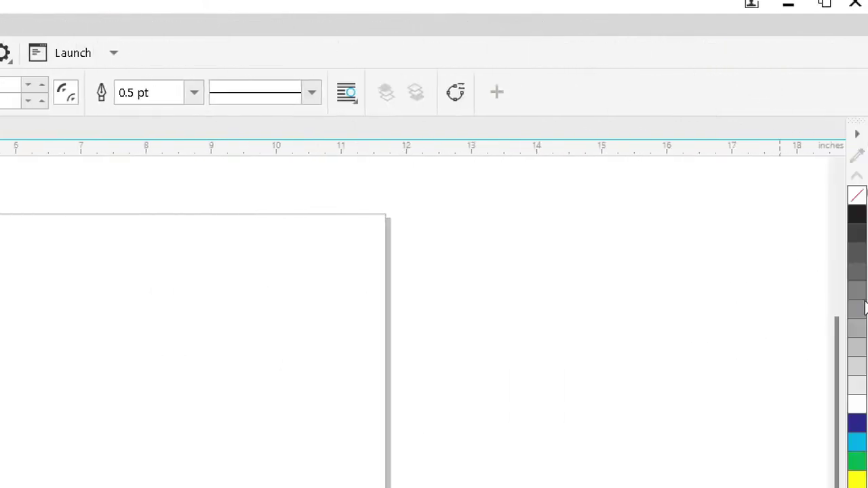
left_click(858, 412)
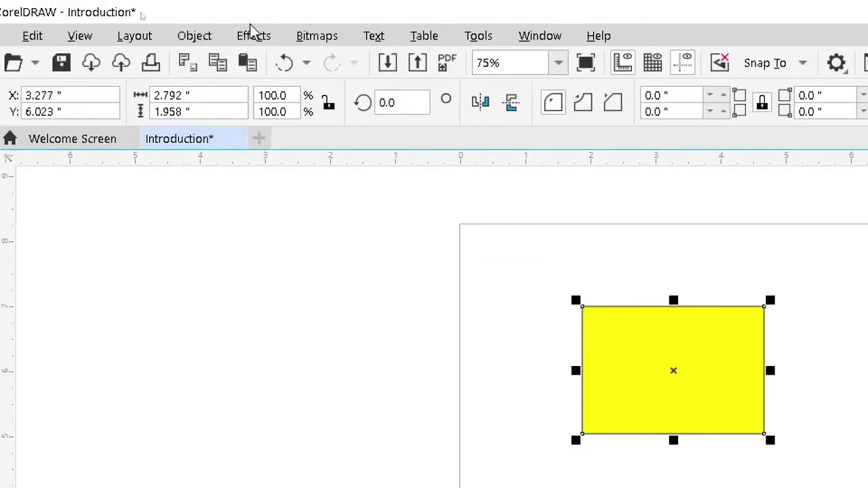
Apply a Page Curl effect to the yellow rectangle's lower-right corner, with vertical direction, transparent paper, and 50% width and height
left_click(250, 29)
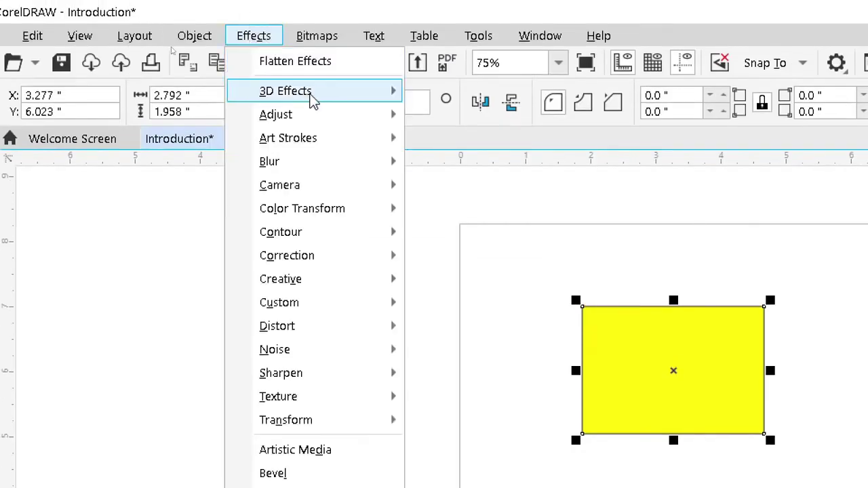
mouse_move(310, 97)
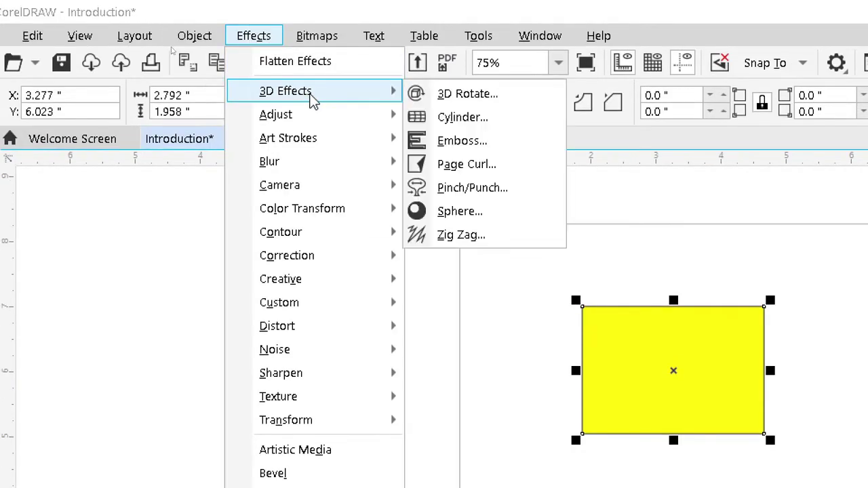
left_click(505, 171)
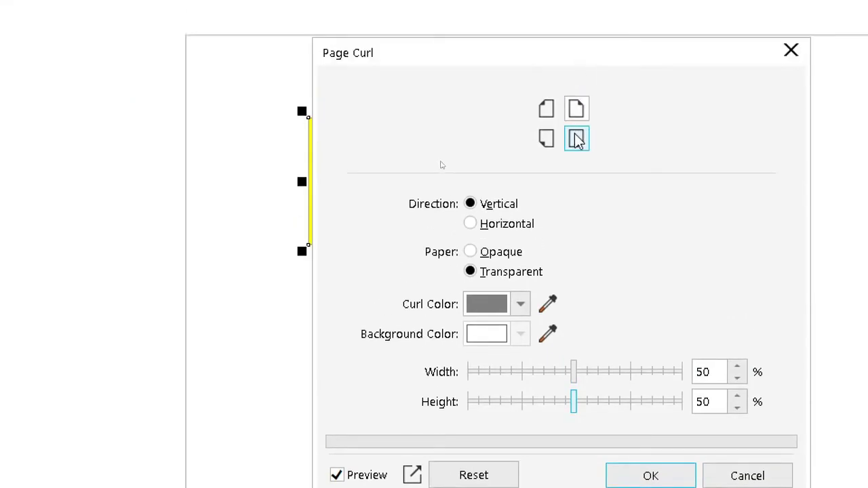
left_click(575, 136)
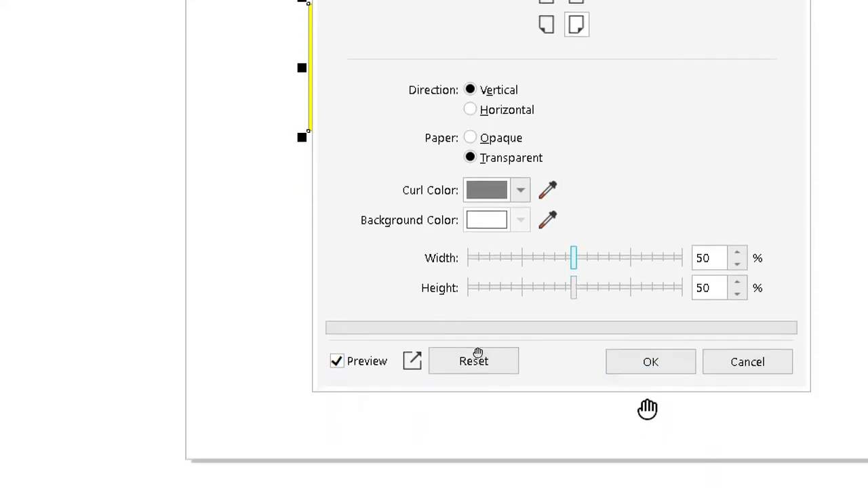
left_click(649, 364)
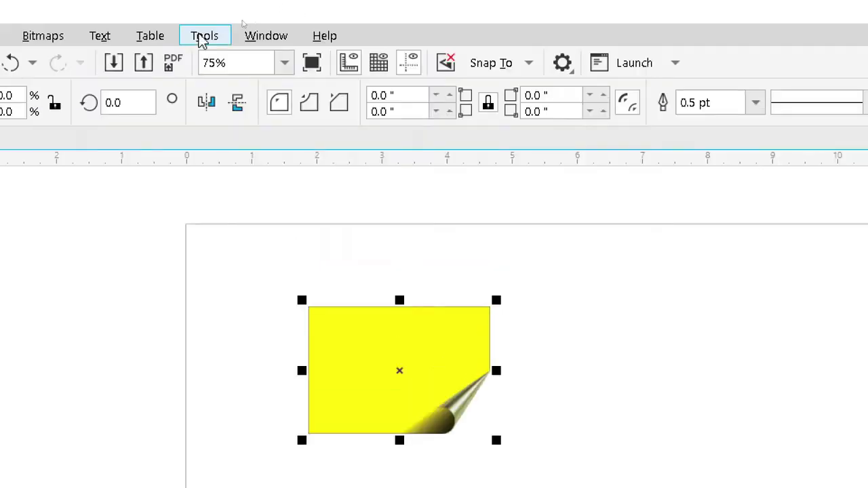
Examine the effects, bitmap, text and table commands available for the curled rectangle, including the Correction and Noise options
left_click(128, 39)
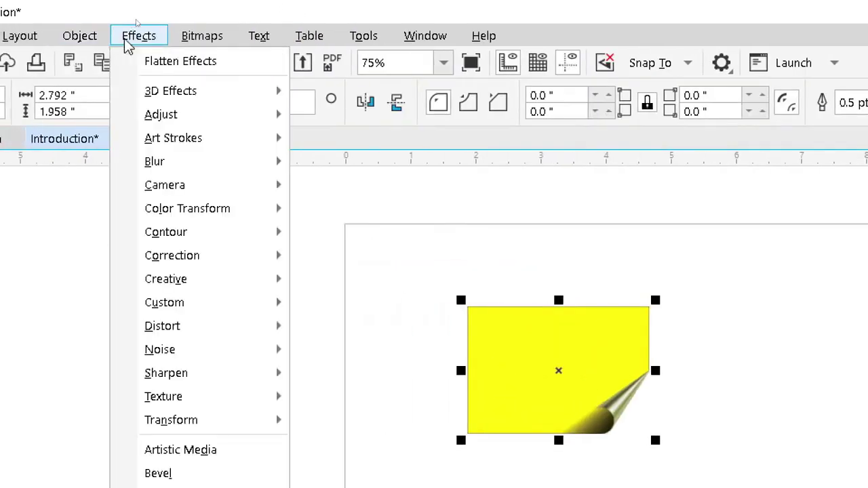
mouse_move(221, 253)
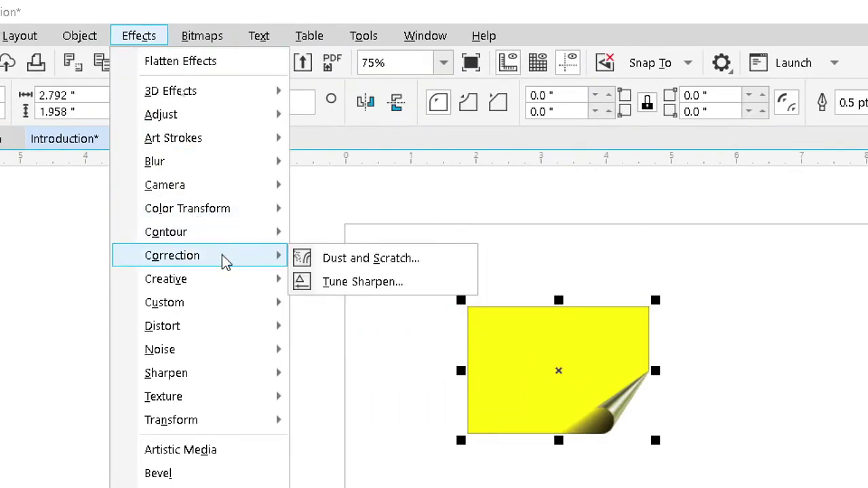
left_click(203, 38)
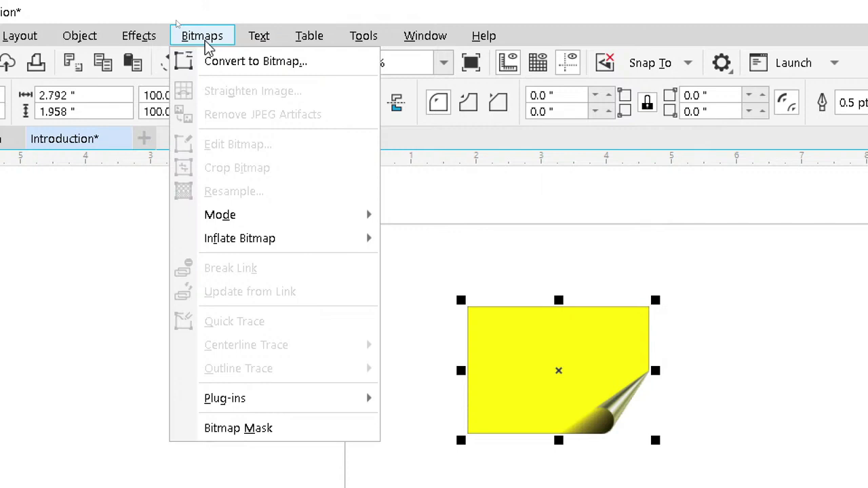
mouse_move(147, 41)
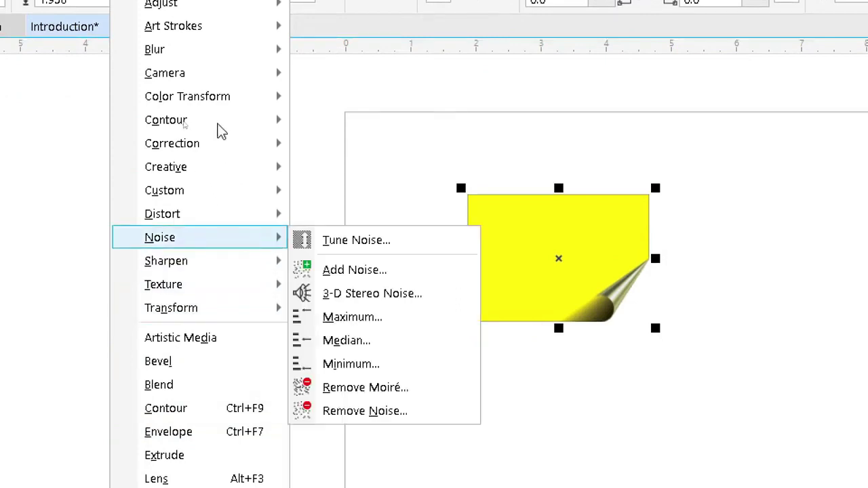
key("Escape")
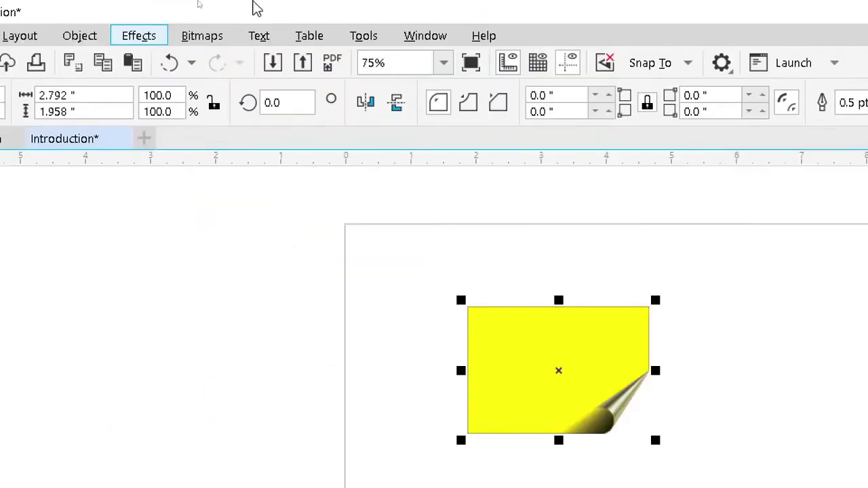
left_click(267, 38)
mouse_move(314, 48)
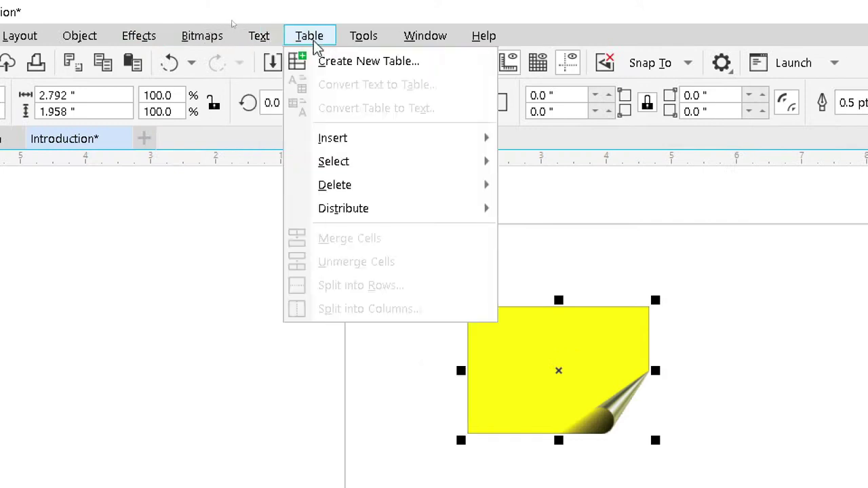
mouse_move(204, 38)
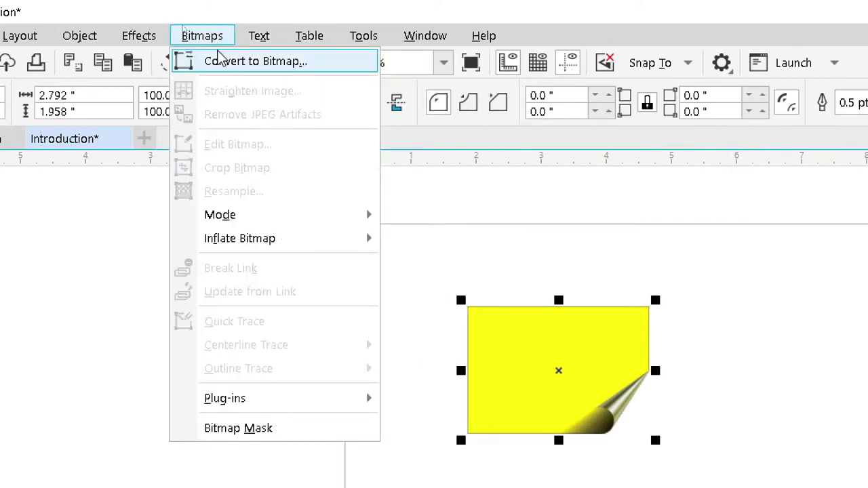
left_click(206, 37)
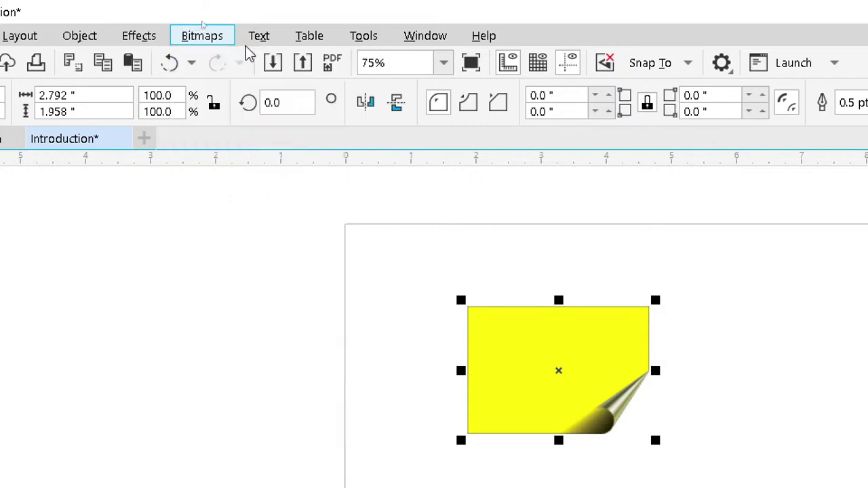
left_click(256, 38)
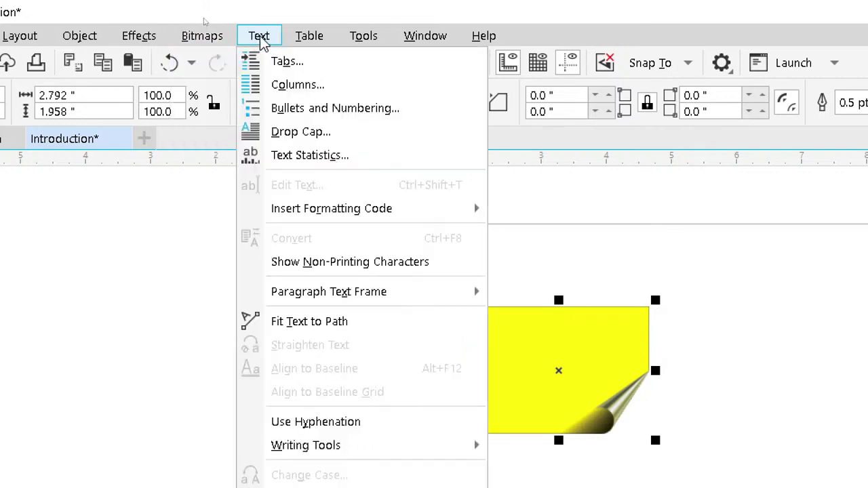
left_click(681, 8)
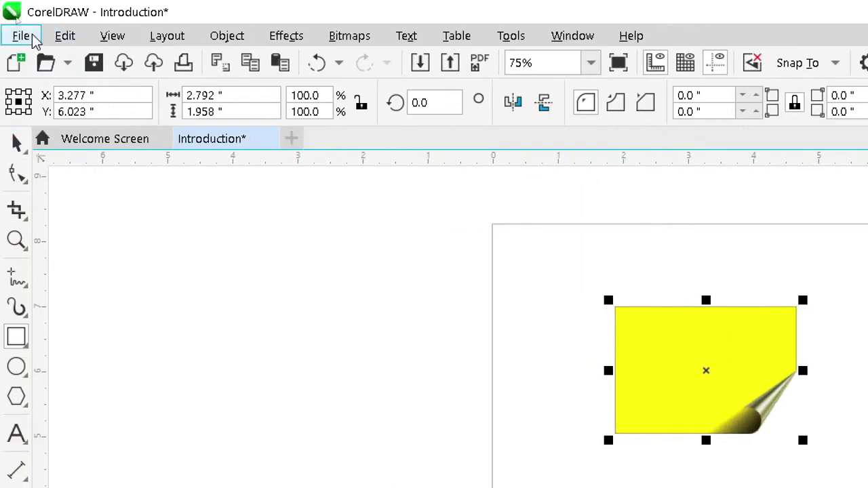
Examine the help resources and window management commands, including the list of available dockers
left_click(64, 36)
mouse_move(19, 36)
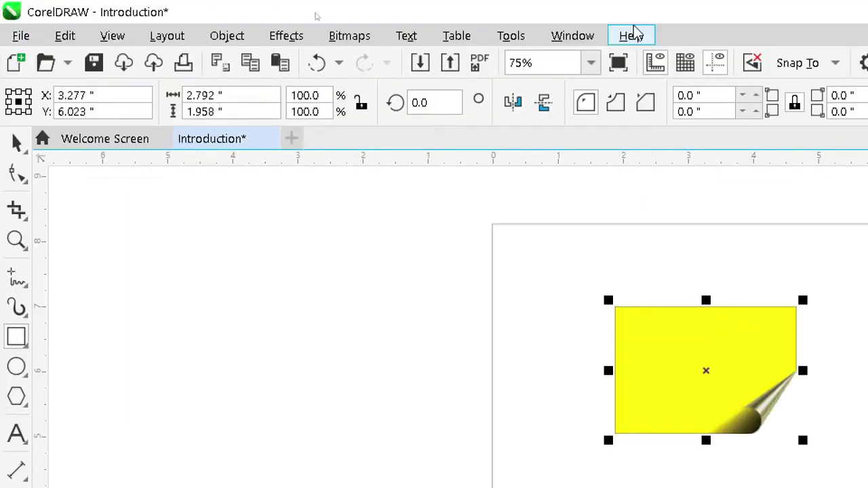
left_click(636, 34)
left_click(631, 34)
left_click(631, 37)
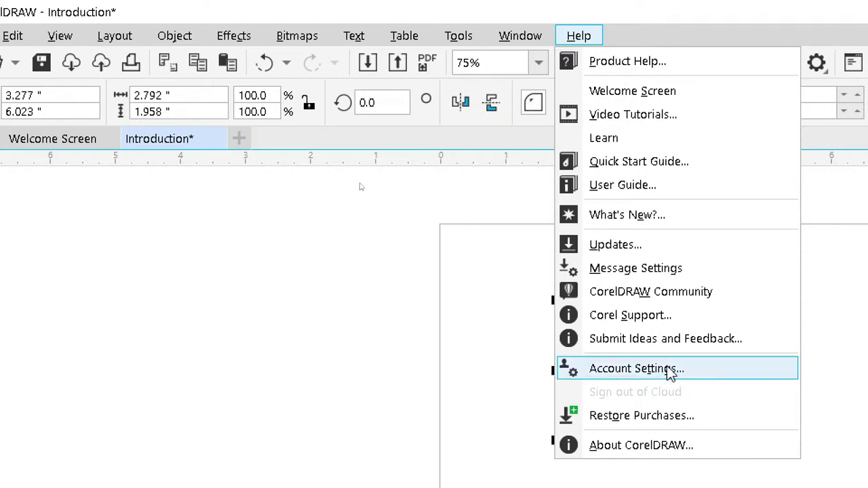
left_click(502, 34)
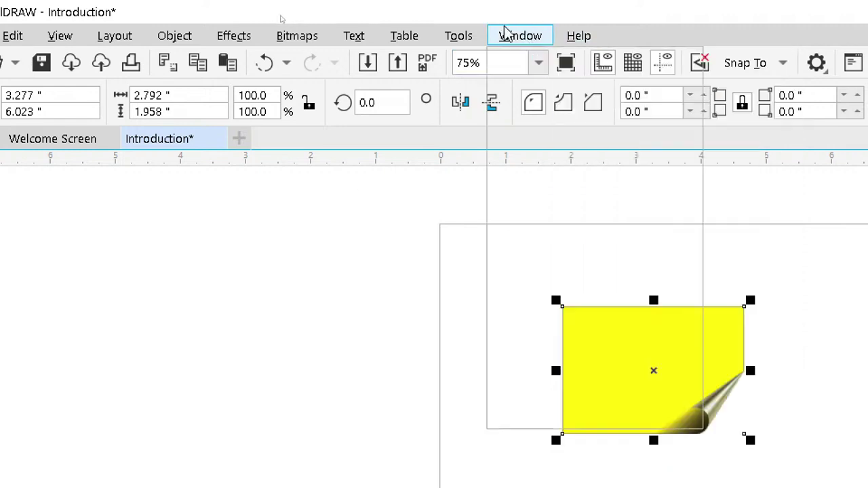
left_click(518, 36)
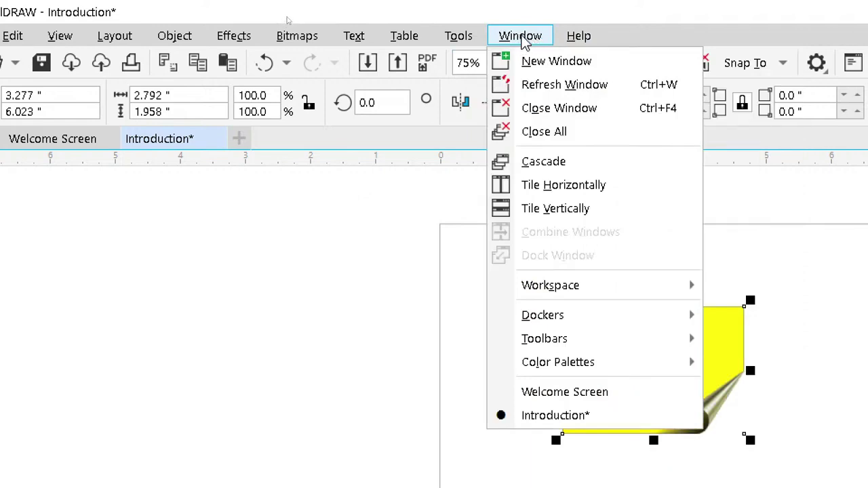
mouse_move(608, 313)
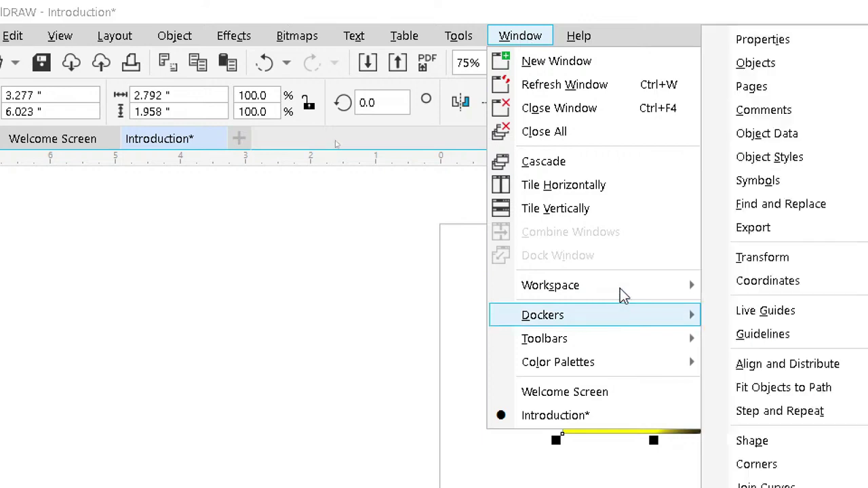
Examine the available workspaces and the settings offered for creating a new workspace, leaving without creating one
mouse_move(615, 284)
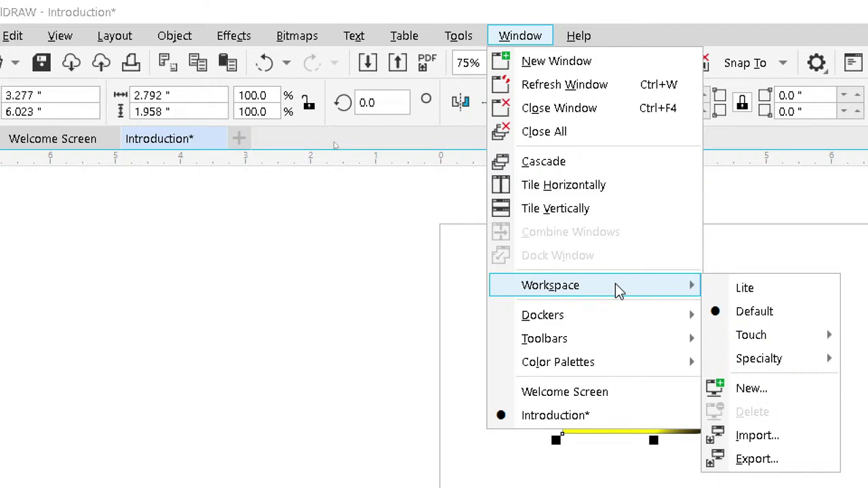
left_click(753, 387)
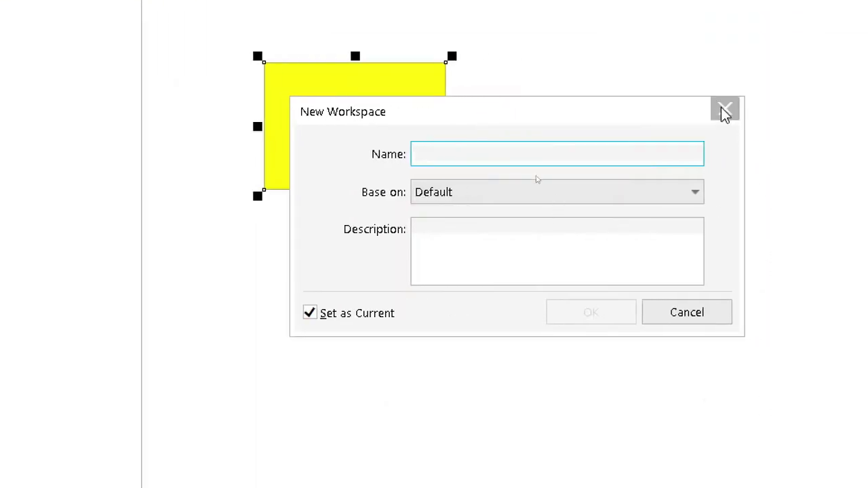
left_click(724, 109)
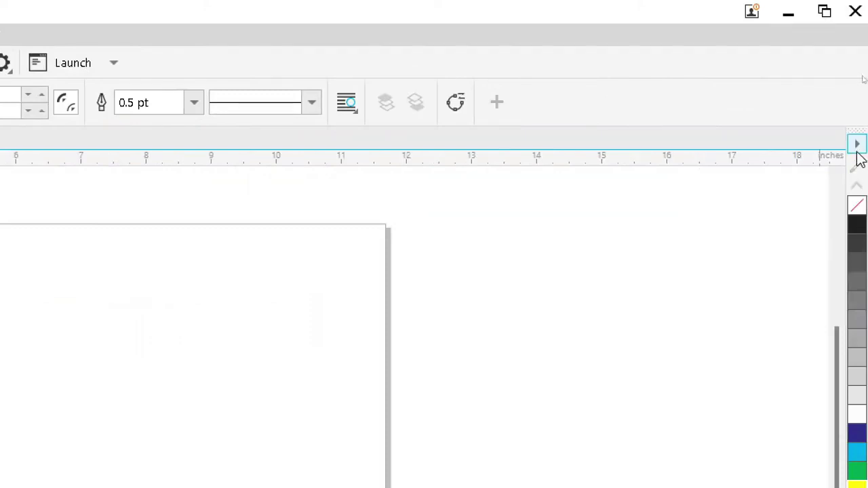
Set the default color palette beside the drawing area to display 3 rows of swatches
left_click(857, 150)
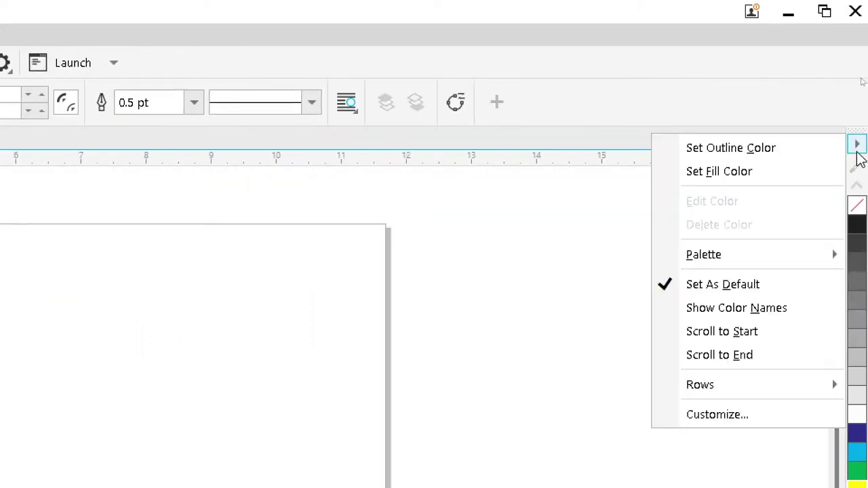
mouse_move(725, 257)
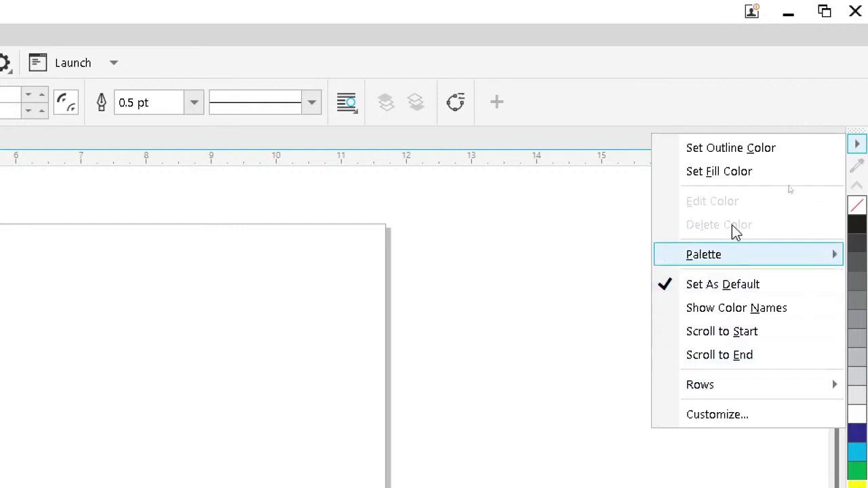
mouse_move(701, 390)
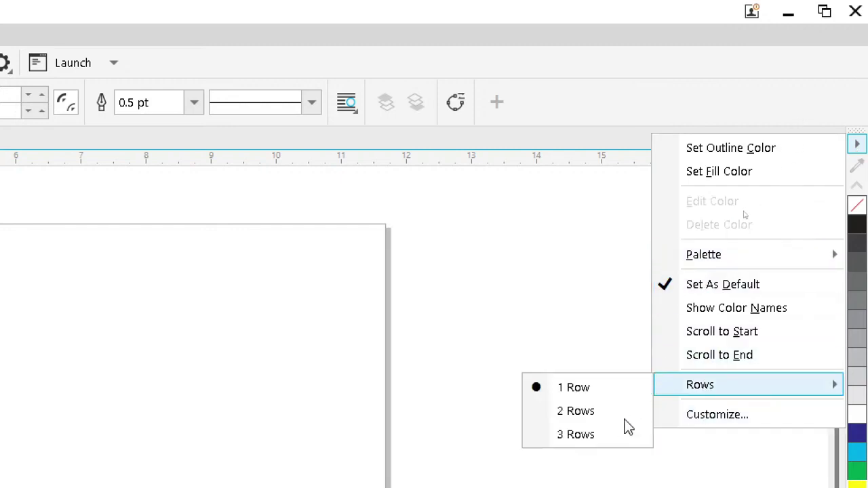
left_click(600, 434)
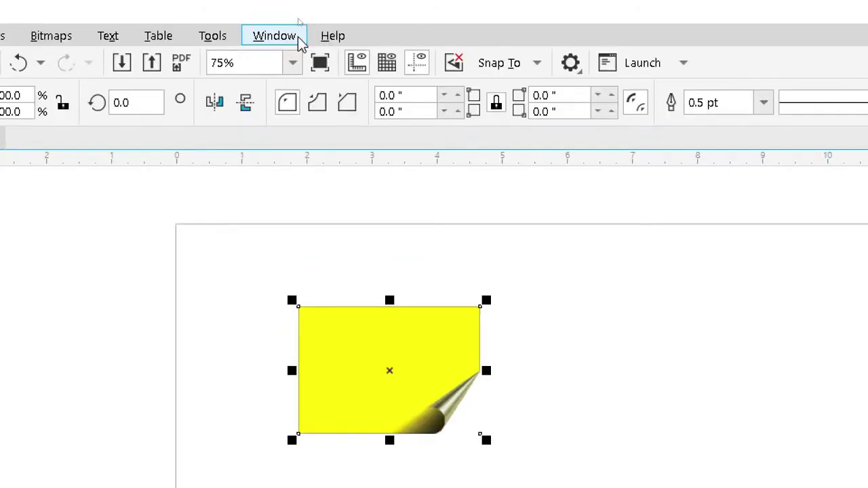
Examine the window management commands and the list of toolbars that can be shown or hidden
left_click(296, 19)
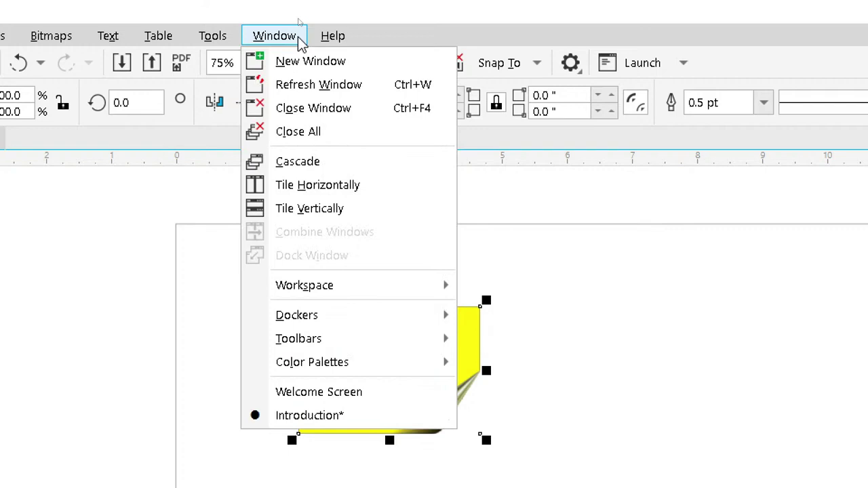
mouse_move(416, 344)
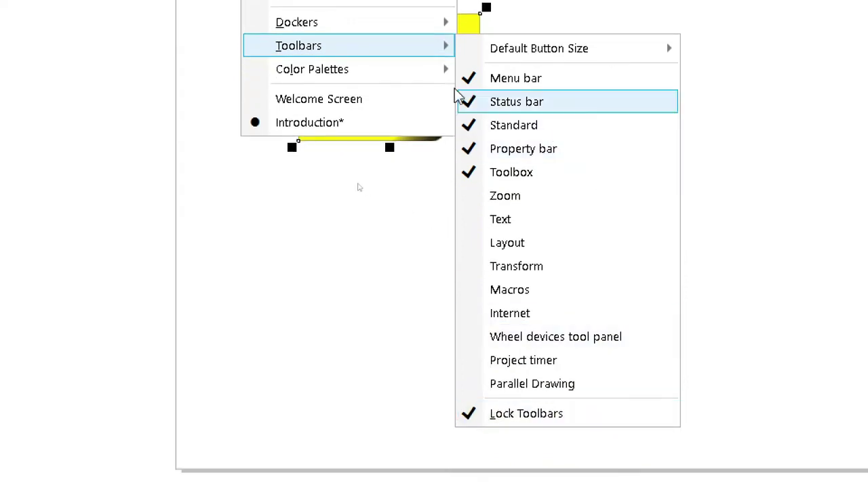
mouse_move(400, 75)
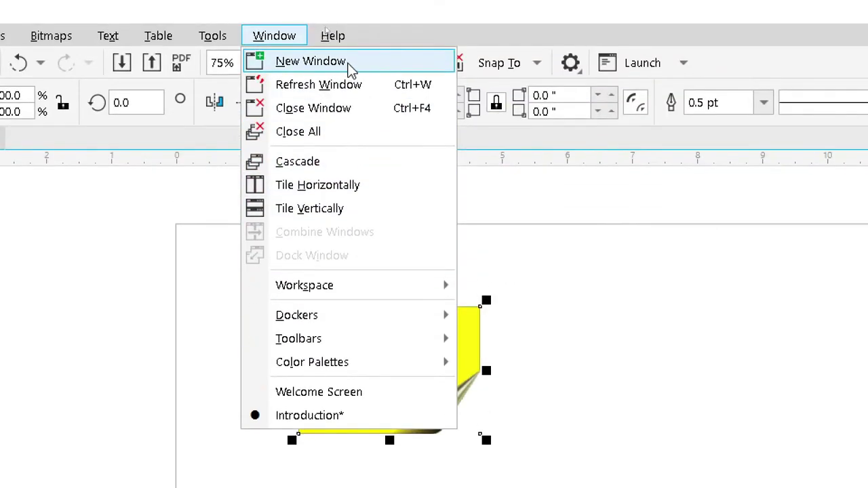
left_click(403, 35)
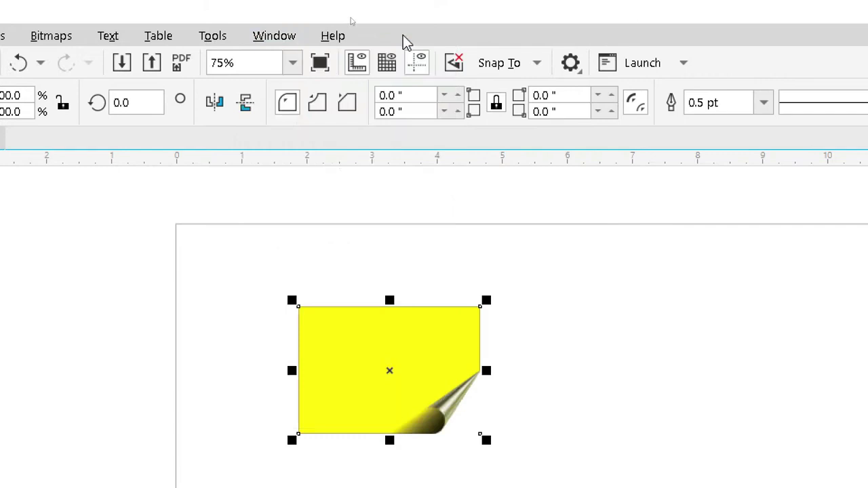